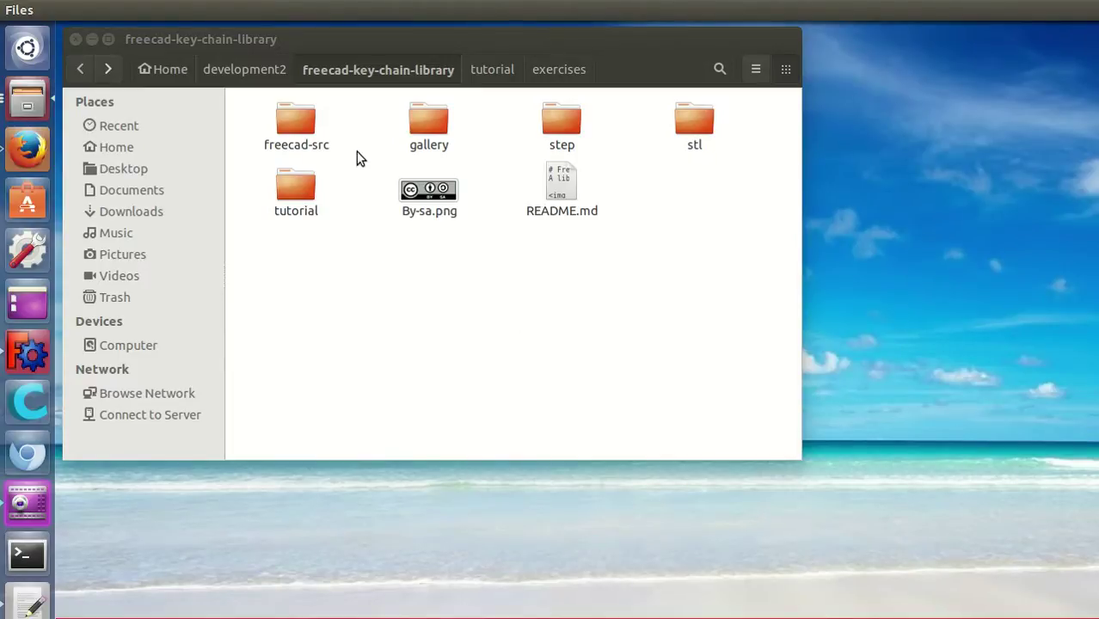
- Open the tutorial folder, then its exercises folder, in the key-chain library
{"action": "double_click", "coordinate": [293, 191]}
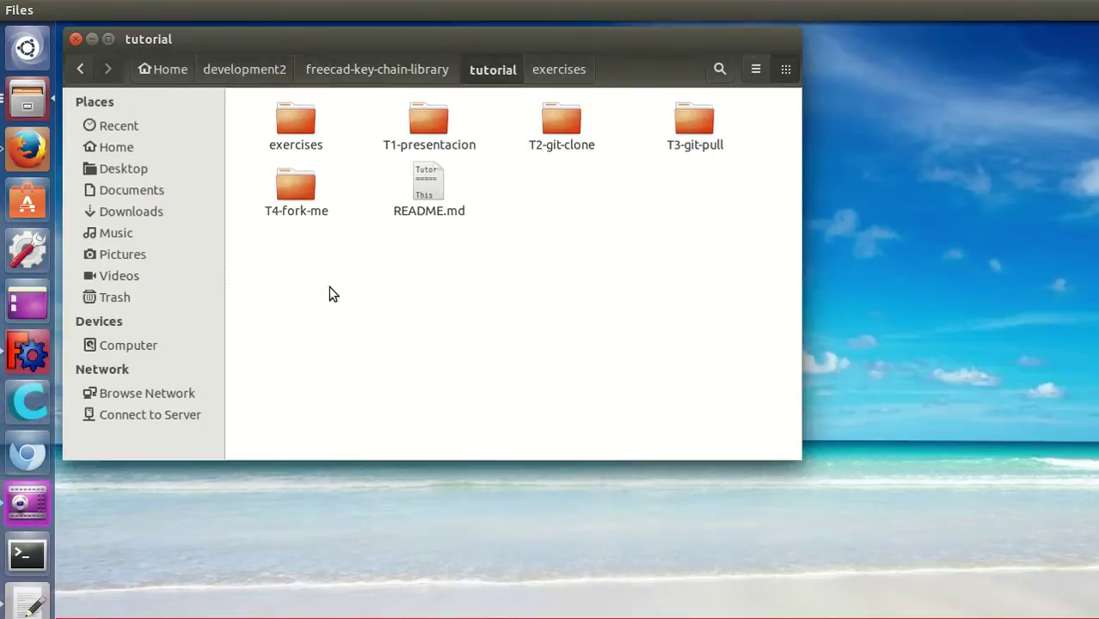
{"action": "double_click", "coordinate": [296, 129]}
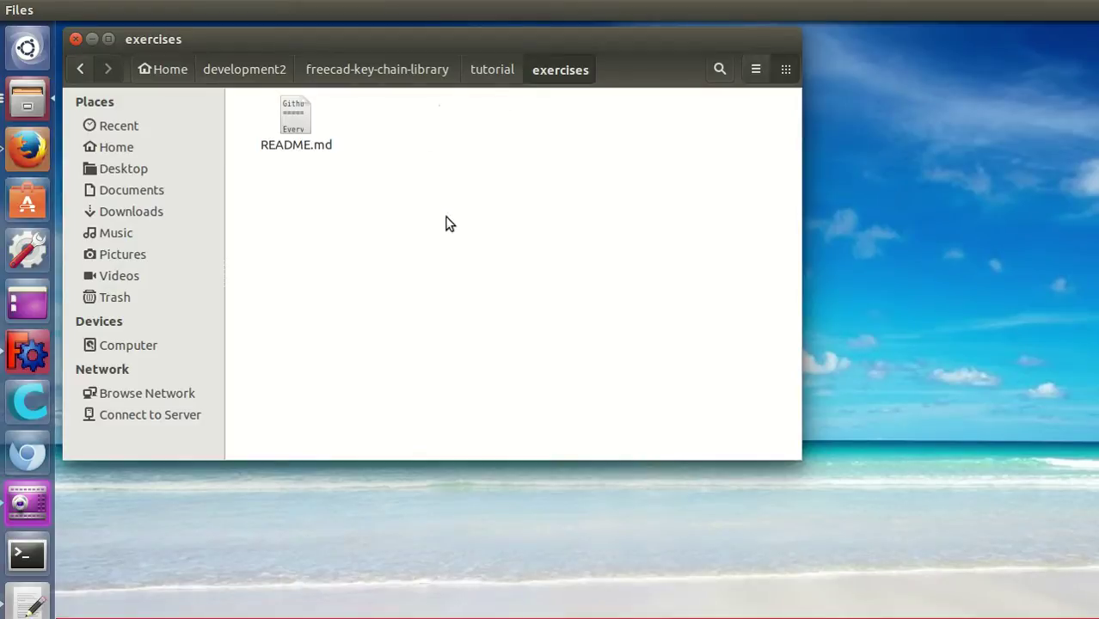
- Create an empty '-test' folder named after the user in exercises, then return to development2
{"action": "right_click", "coordinate": [471, 145]}
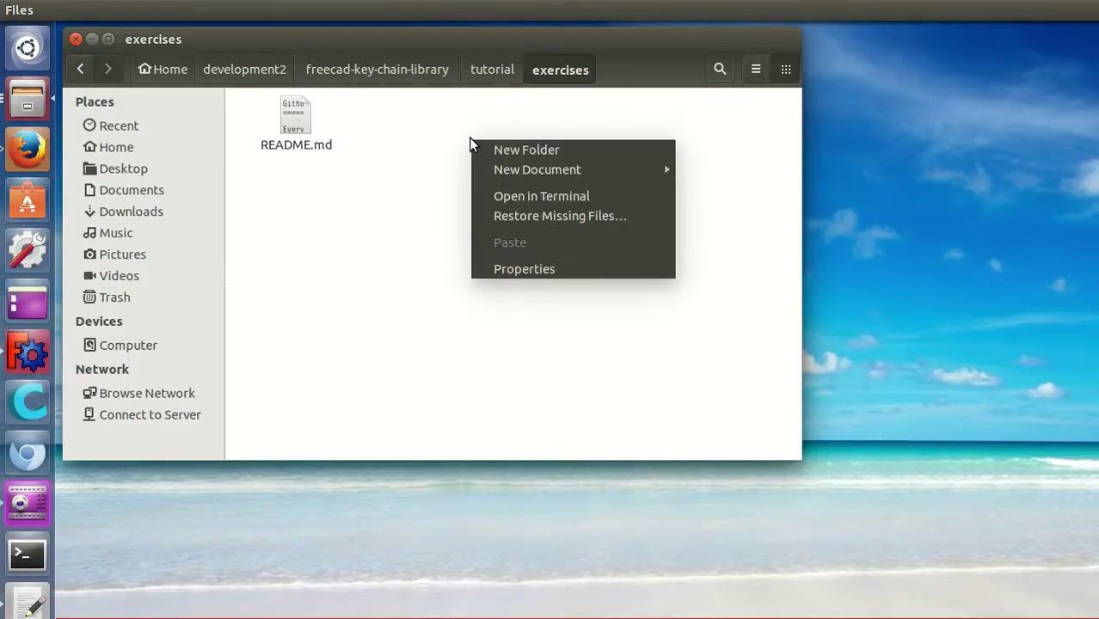
{"action": "left_click", "coordinate": [516, 146]}
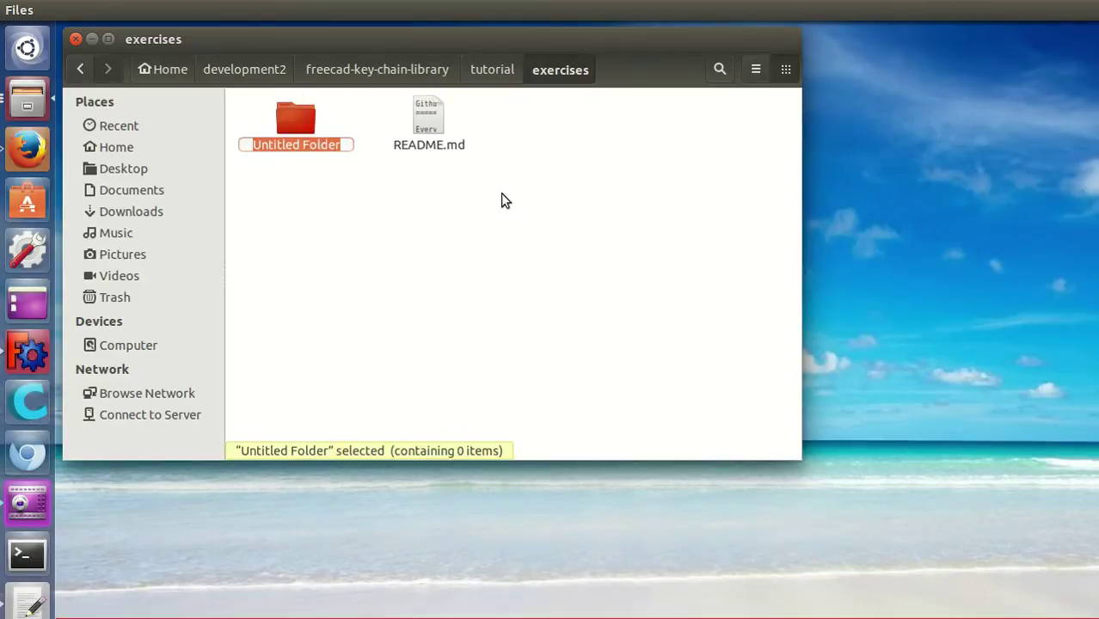
{"action": "type", "text": "ob"}
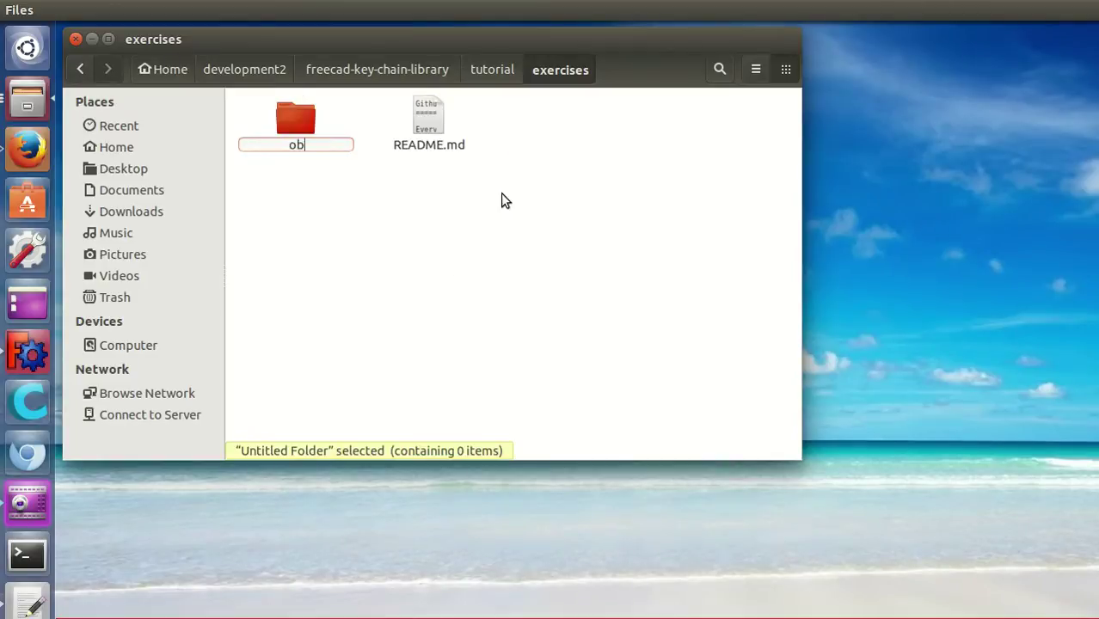
{"action": "type", "text": "ijuan-test"}
{"action": "key", "text": "Return"}
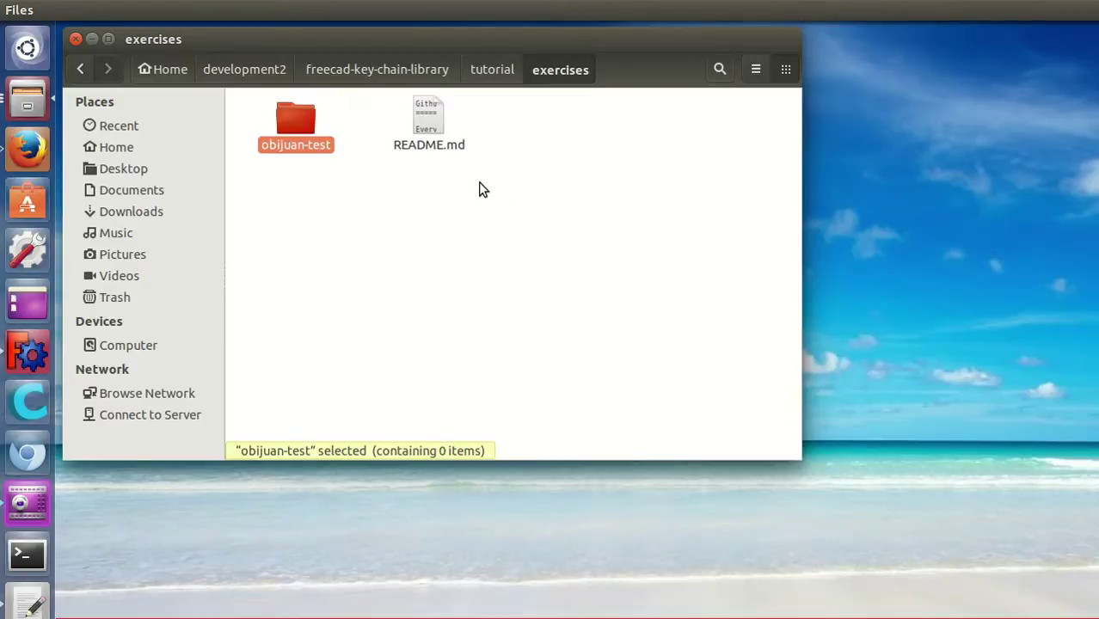
{"action": "left_click", "coordinate": [255, 70]}
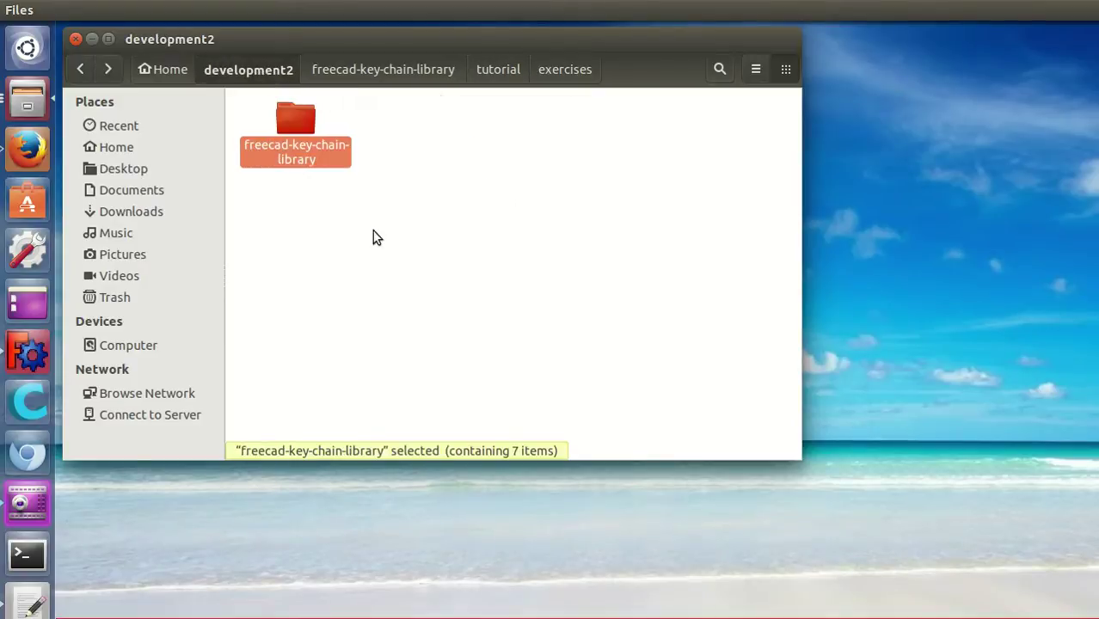
- Open freecad-key-chain-library/freecad-src, launch FreeCAD and move its window to the top-left
{"action": "double_click", "coordinate": [292, 123]}
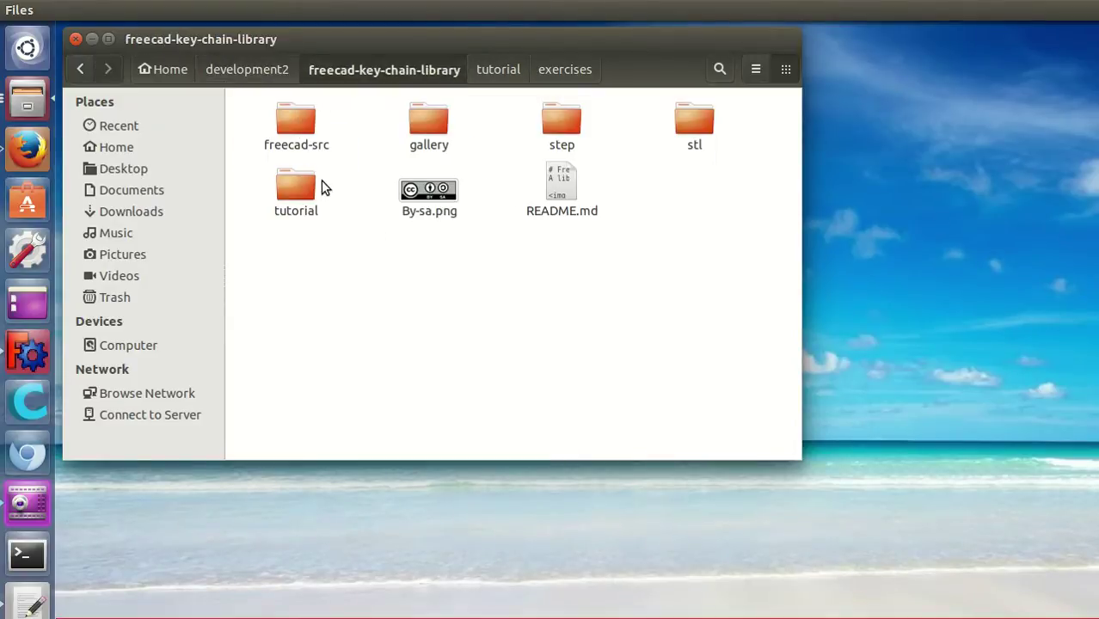
{"action": "double_click", "coordinate": [307, 124]}
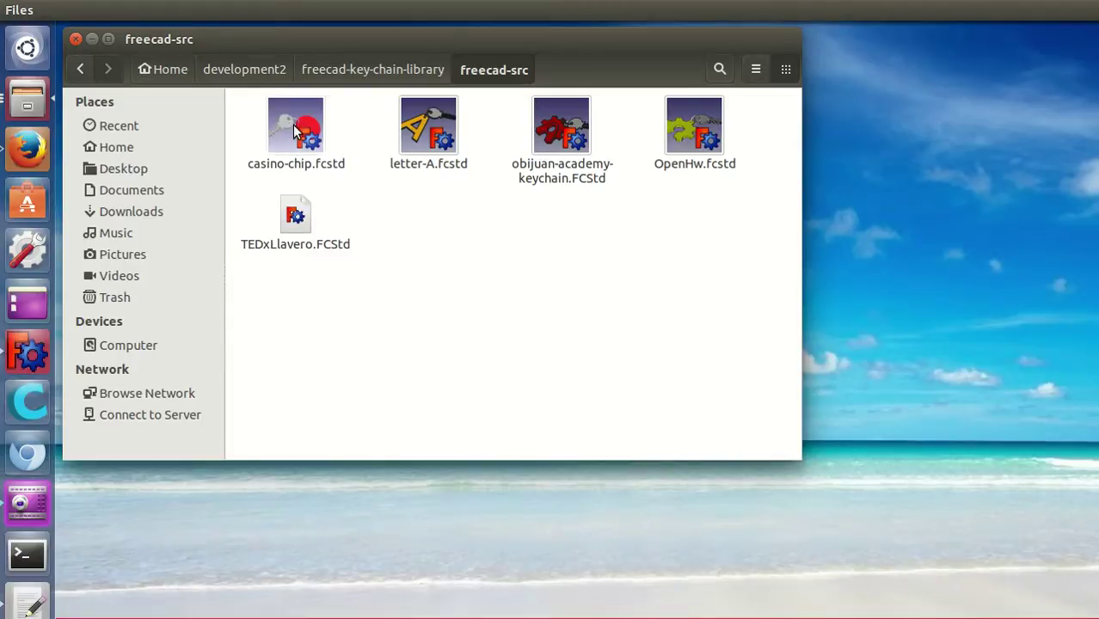
{"action": "left_click", "coordinate": [32, 352]}
{"action": "left_click_drag", "start_coordinate": [680, 69], "coordinate": [626, 26]}
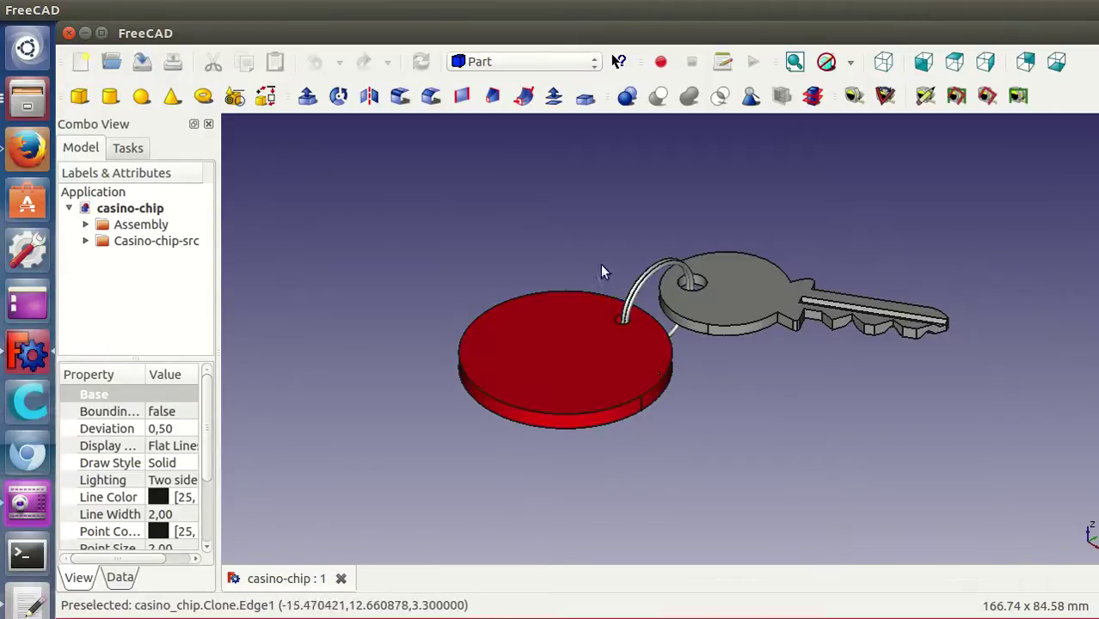
{"action": "mouse_move", "coordinate": [138, 10]}
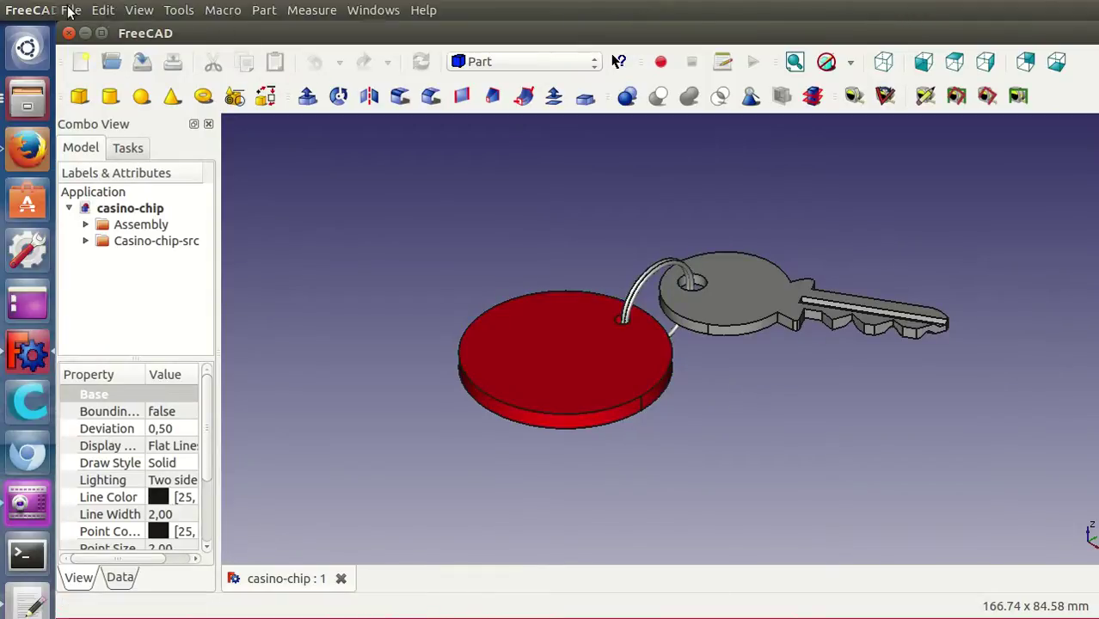
- Save the casino-chip model as T5-ej1 in the tutorial/exercises test folder
{"action": "left_click", "coordinate": [71, 10]}
{"action": "left_click", "coordinate": [132, 144]}
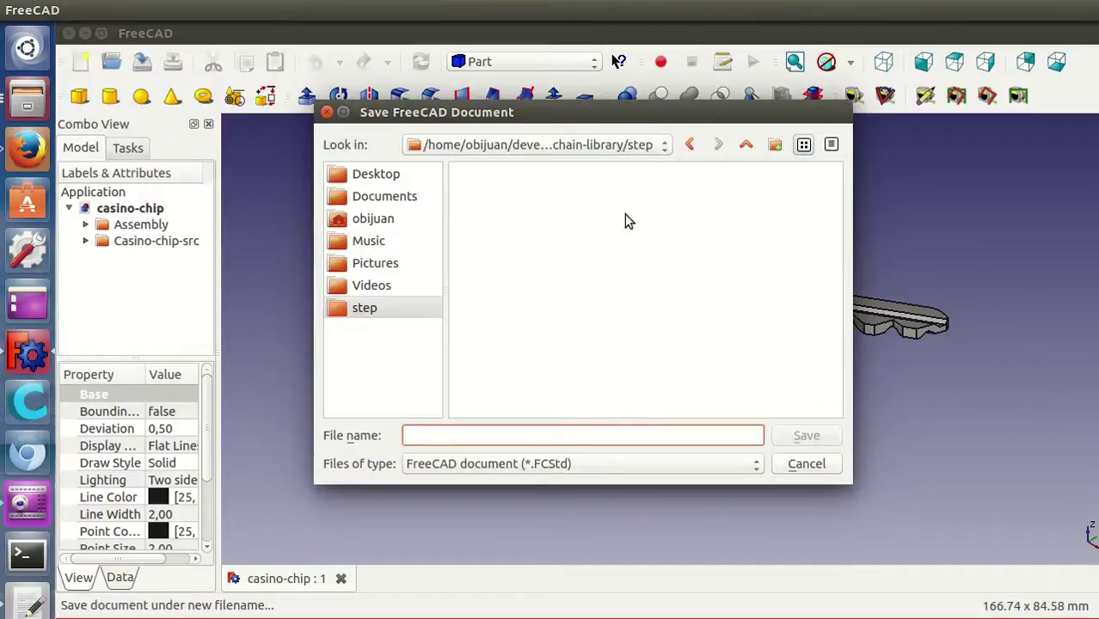
{"action": "left_click", "coordinate": [620, 144]}
{"action": "left_click", "coordinate": [623, 172]}
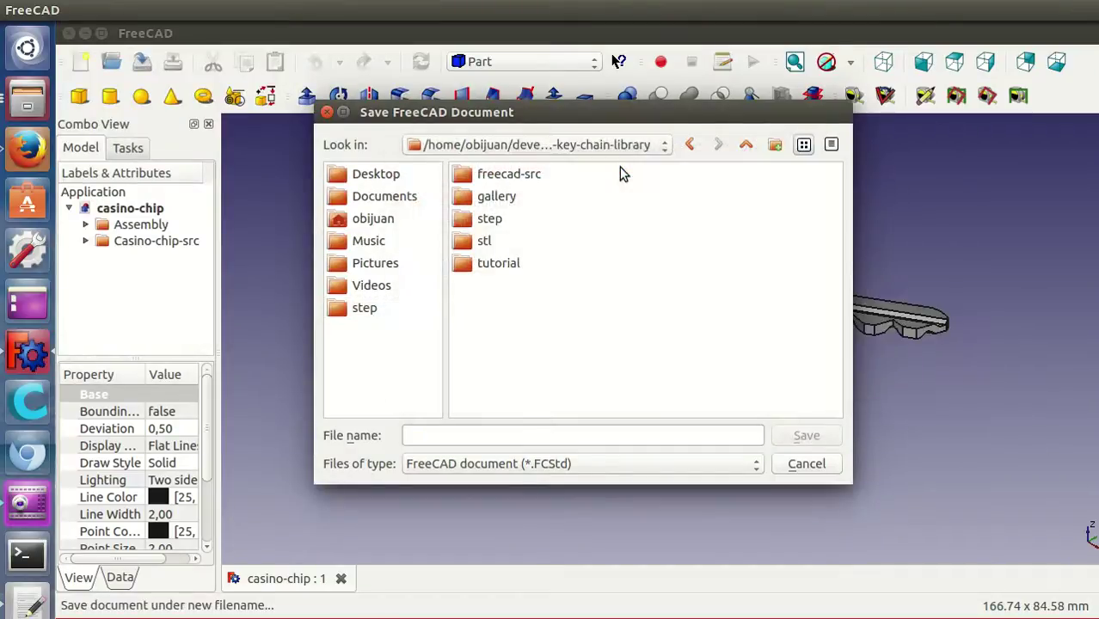
{"action": "double_click", "coordinate": [499, 263]}
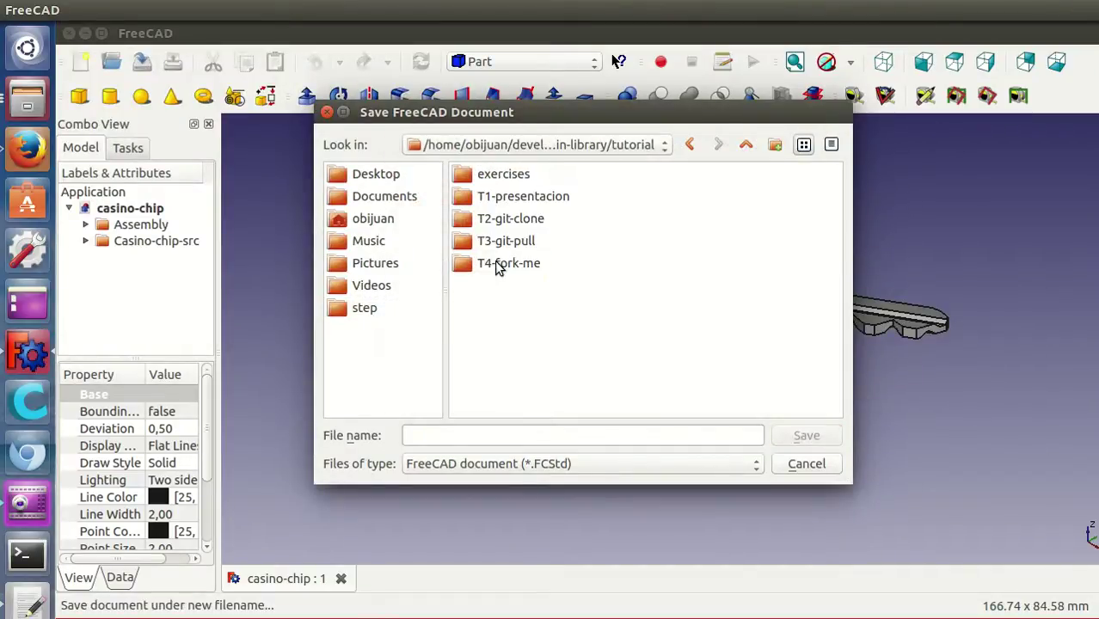
{"action": "double_click", "coordinate": [504, 177]}
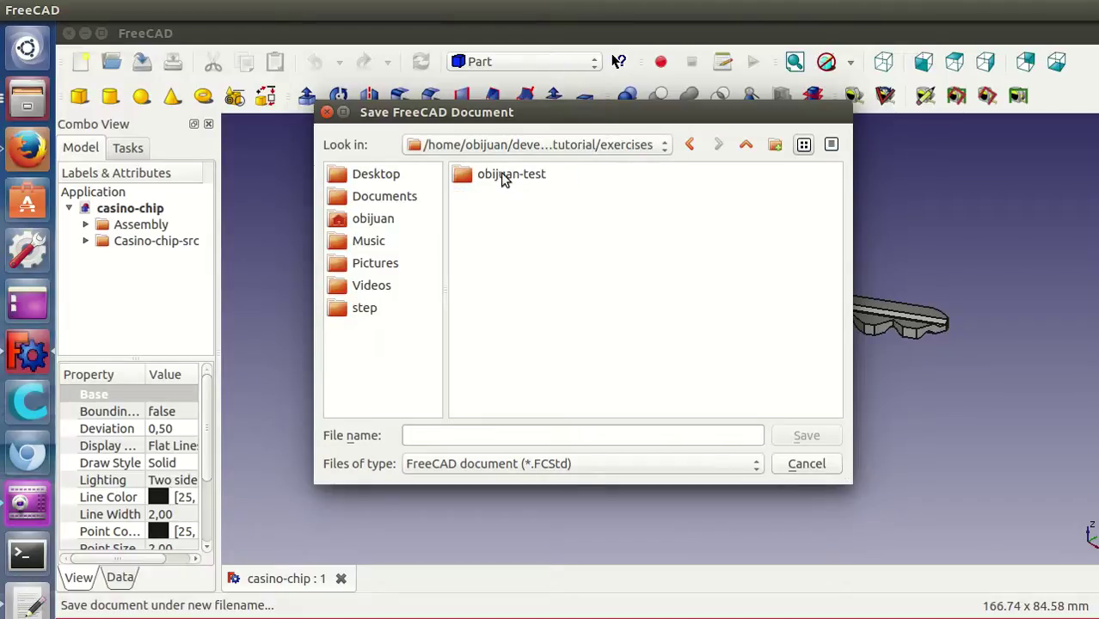
{"action": "double_click", "coordinate": [525, 184]}
{"action": "left_click", "coordinate": [491, 437]}
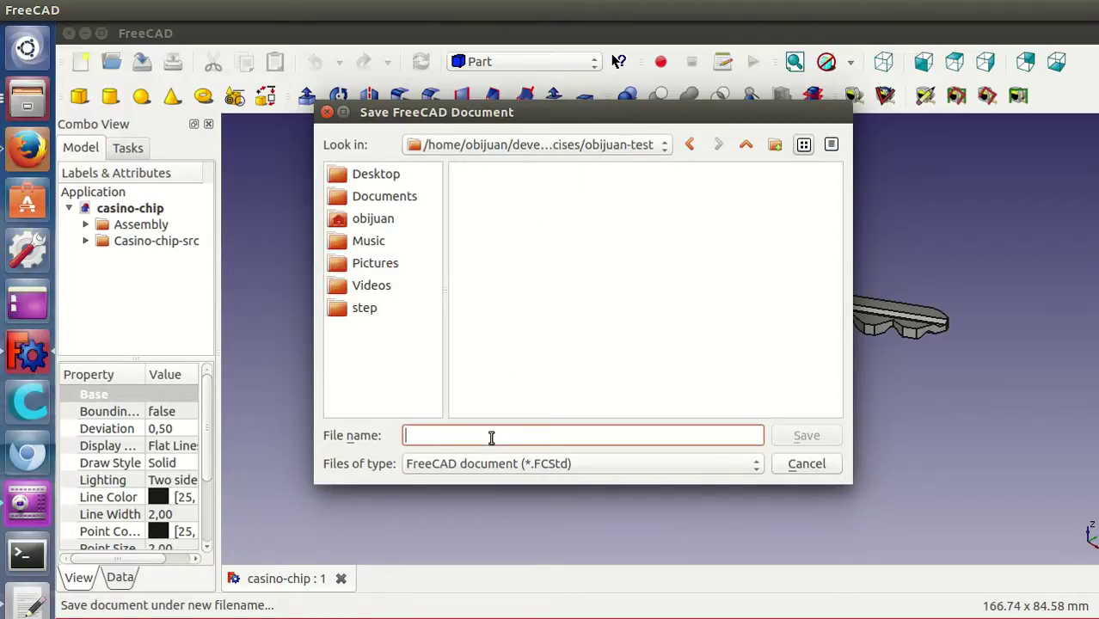
{"action": "type", "text": "T5-ej1."}
{"action": "key", "text": "BackSpace"}
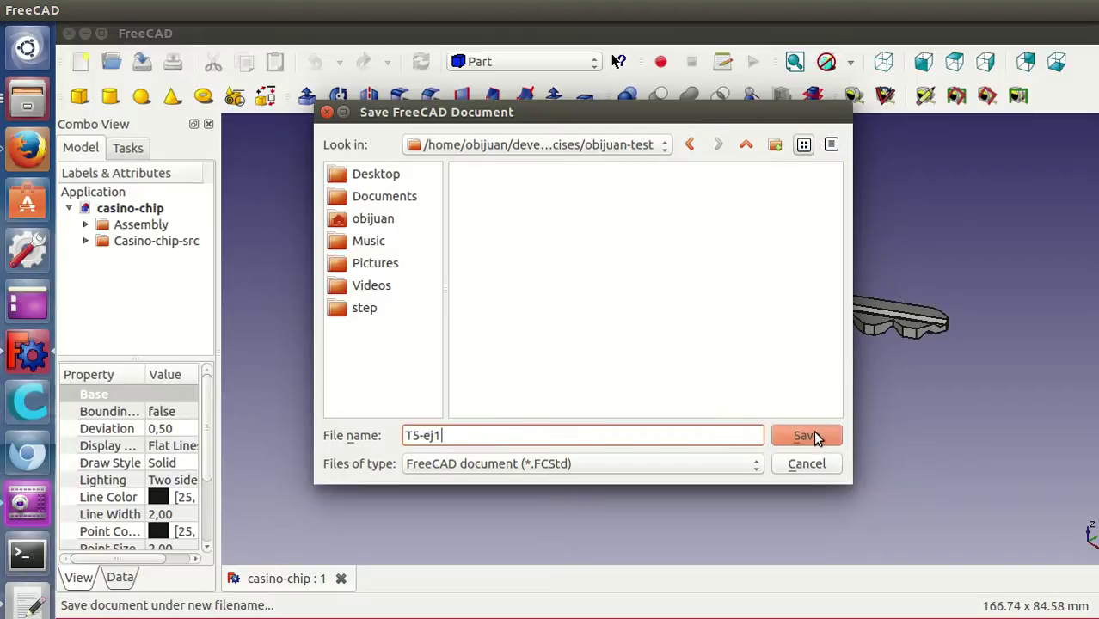
{"action": "left_click", "coordinate": [812, 435]}
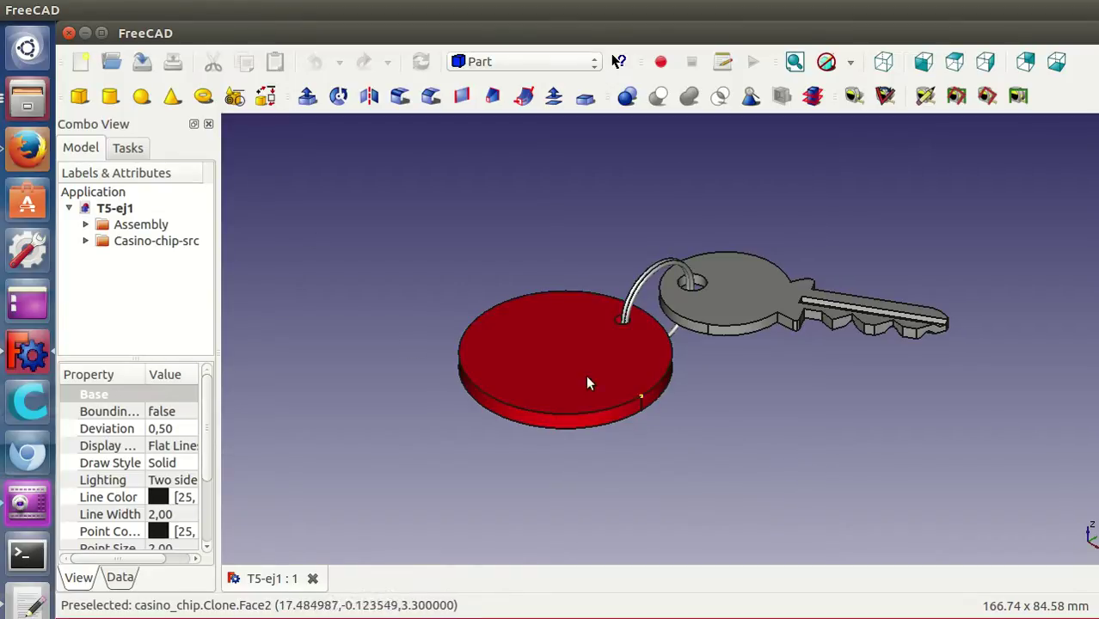
- Hide and expand the Assembly, widen the tree panel, and select the key ring, key and chip clone
{"action": "left_click", "coordinate": [142, 226]}
{"action": "key", "text": "space"}
{"action": "key", "text": "space"}
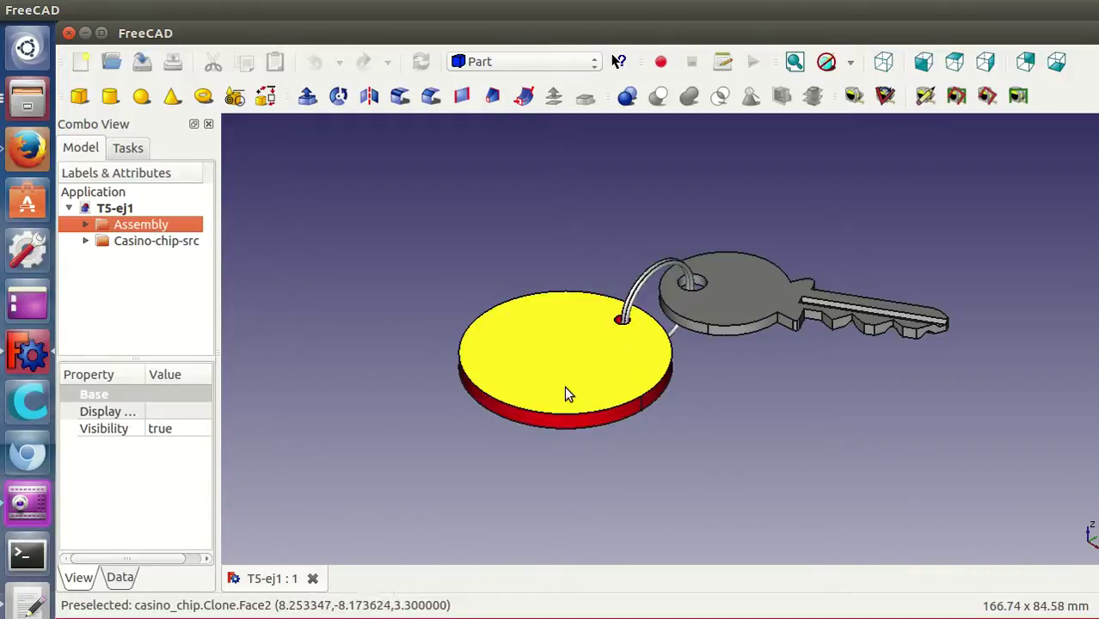
{"action": "left_click", "coordinate": [84, 226]}
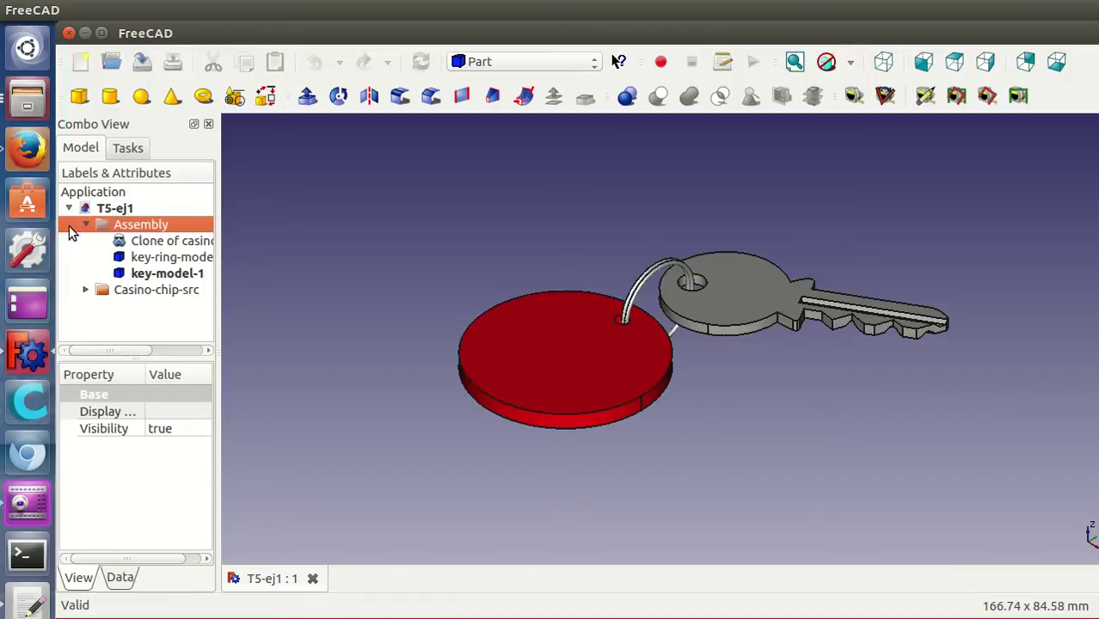
{"action": "left_click_drag", "start_coordinate": [220, 258], "coordinate": [273, 265]}
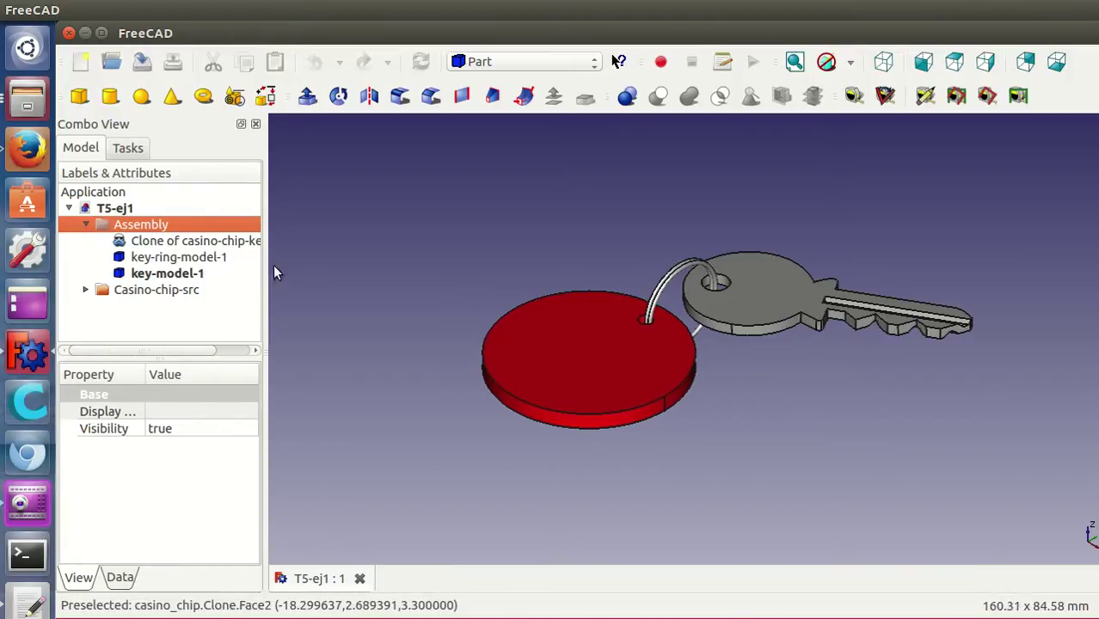
{"action": "left_click", "coordinate": [221, 260]}
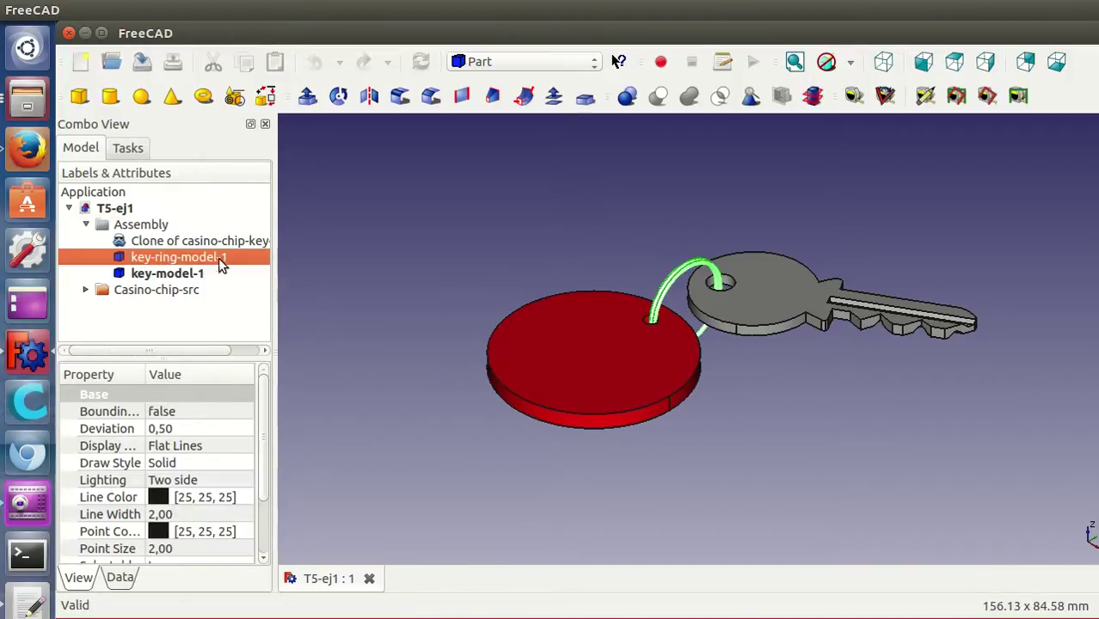
{"action": "left_click", "coordinate": [761, 304]}
{"action": "left_click", "coordinate": [788, 376]}
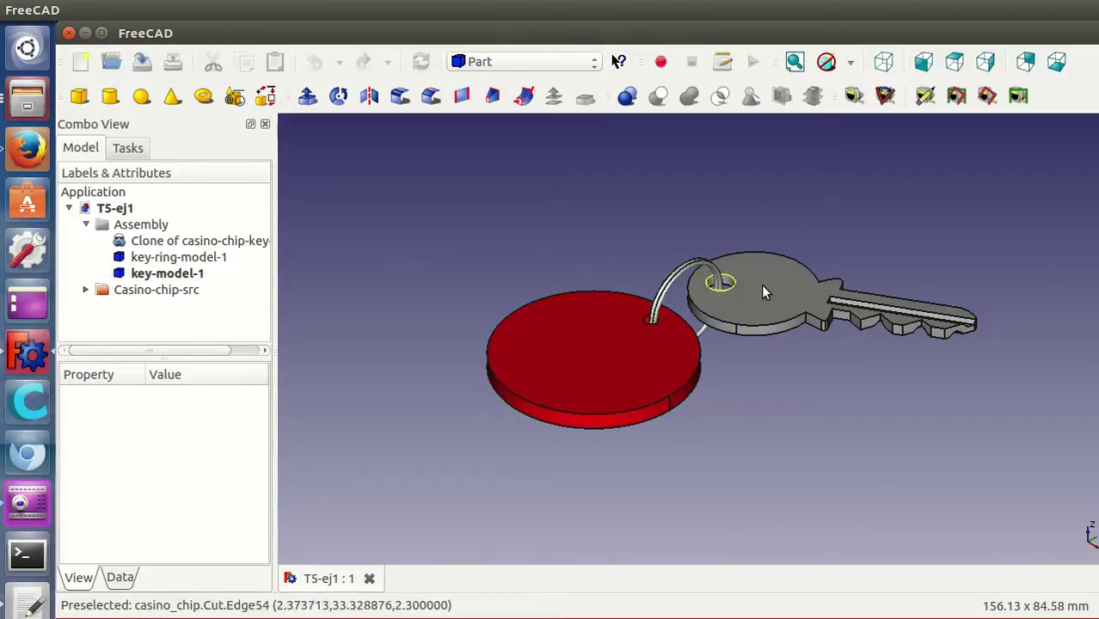
{"action": "left_click", "coordinate": [590, 348]}
{"action": "left_click", "coordinate": [241, 241]}
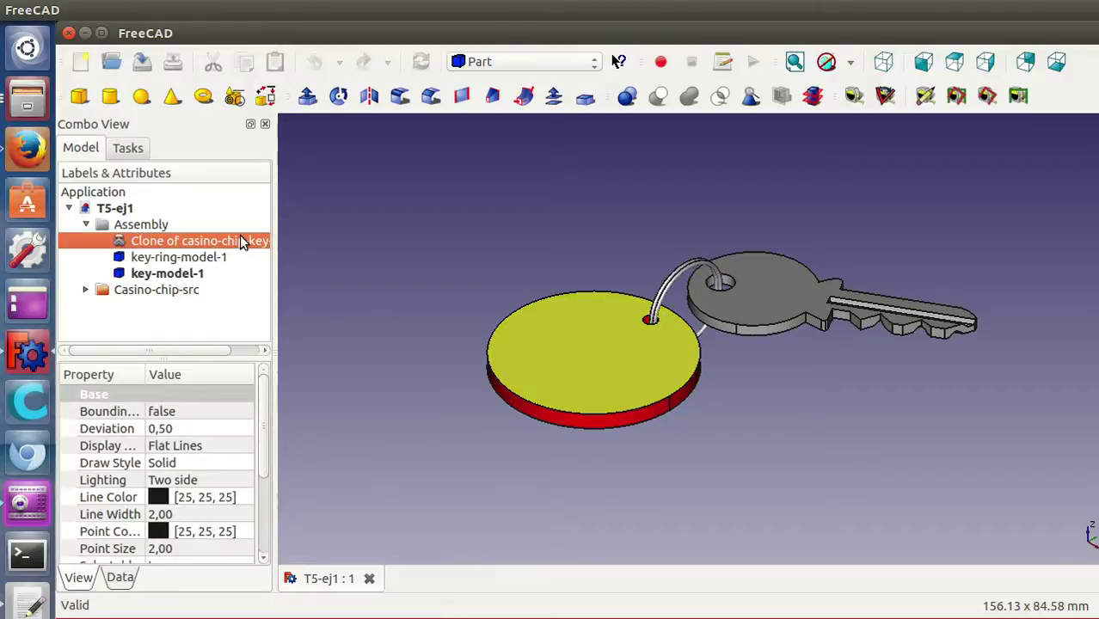
- Delete the casino-chip clone from the Assembly and hide the Assembly
{"action": "key", "text": "Delete"}
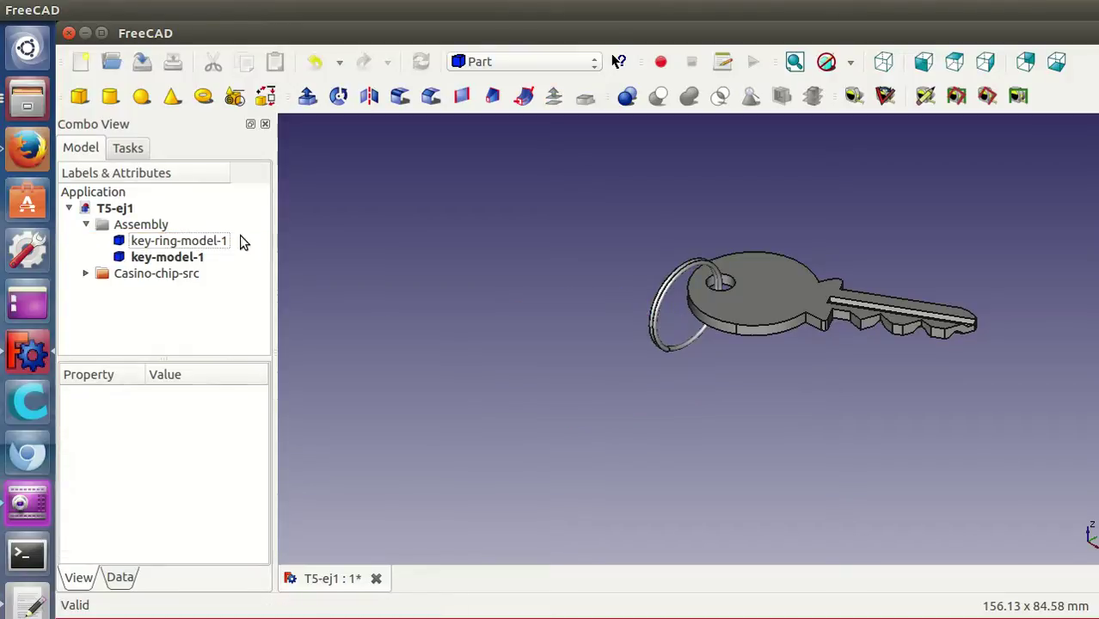
{"action": "left_click", "coordinate": [158, 226]}
{"action": "key", "text": "space"}
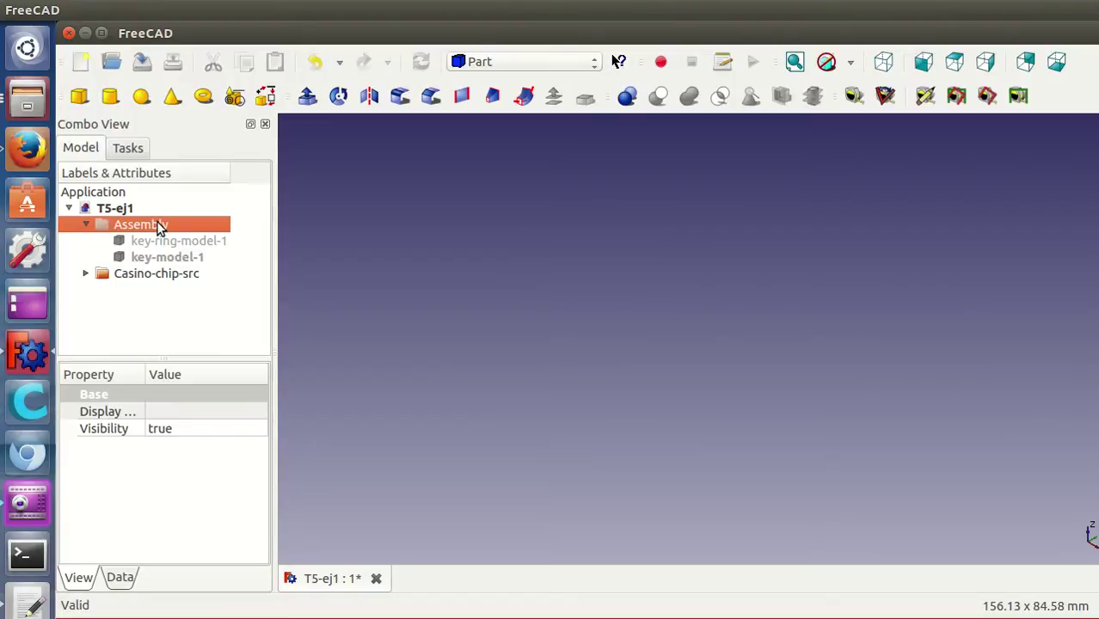
- Show only casino-chip-key-chain, fit it to the view and tilt it to look from above
{"action": "left_click", "coordinate": [86, 273]}
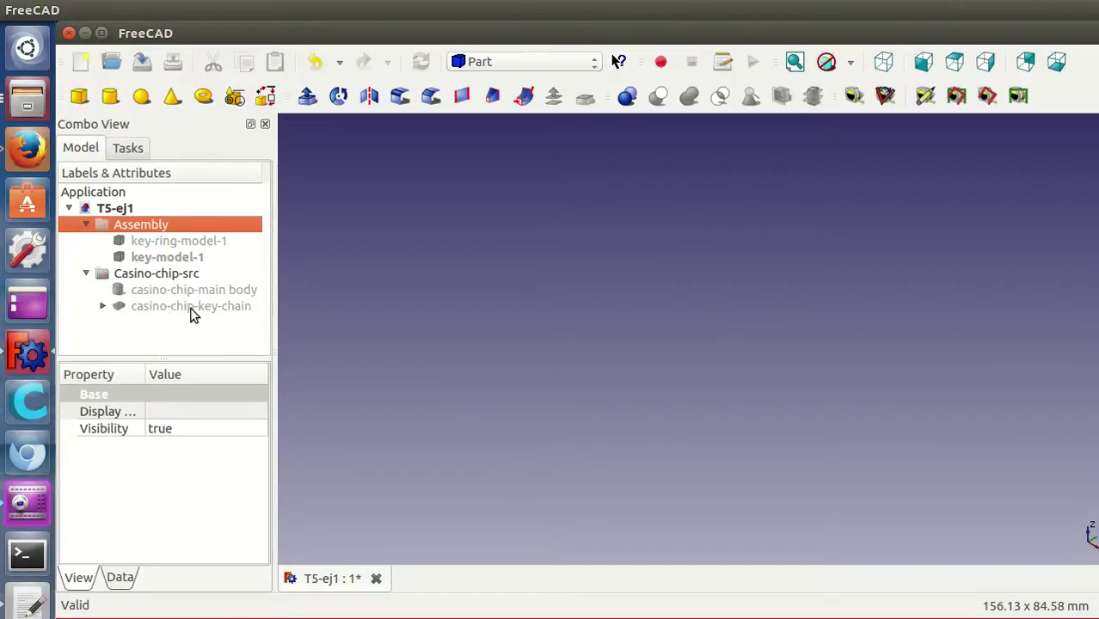
{"action": "left_click", "coordinate": [190, 308]}
{"action": "key", "text": "space"}
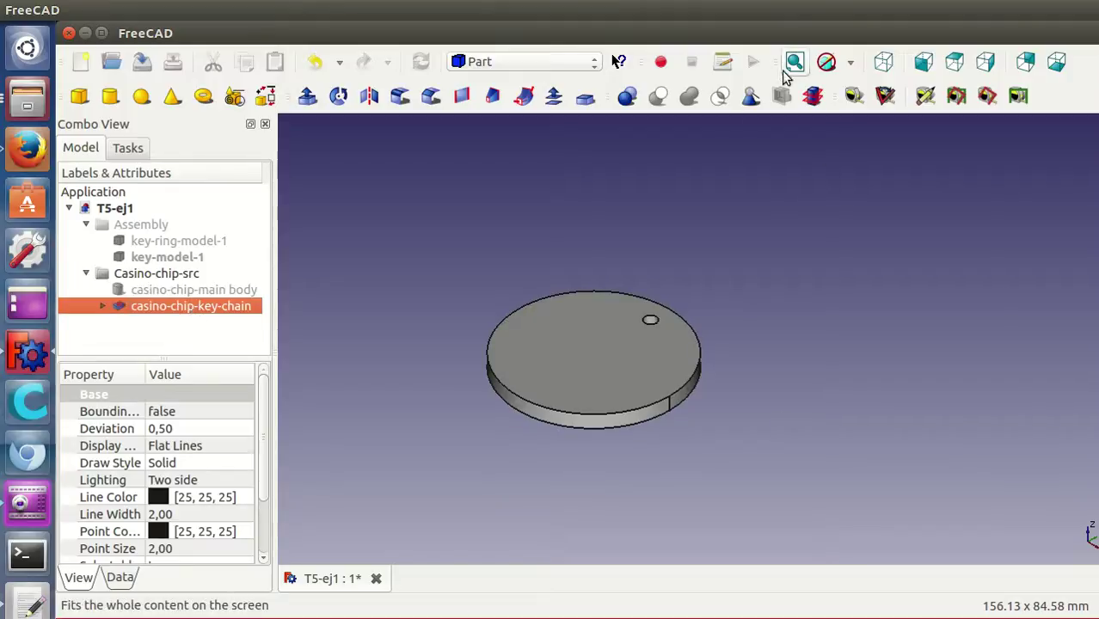
{"action": "left_click", "coordinate": [793, 62]}
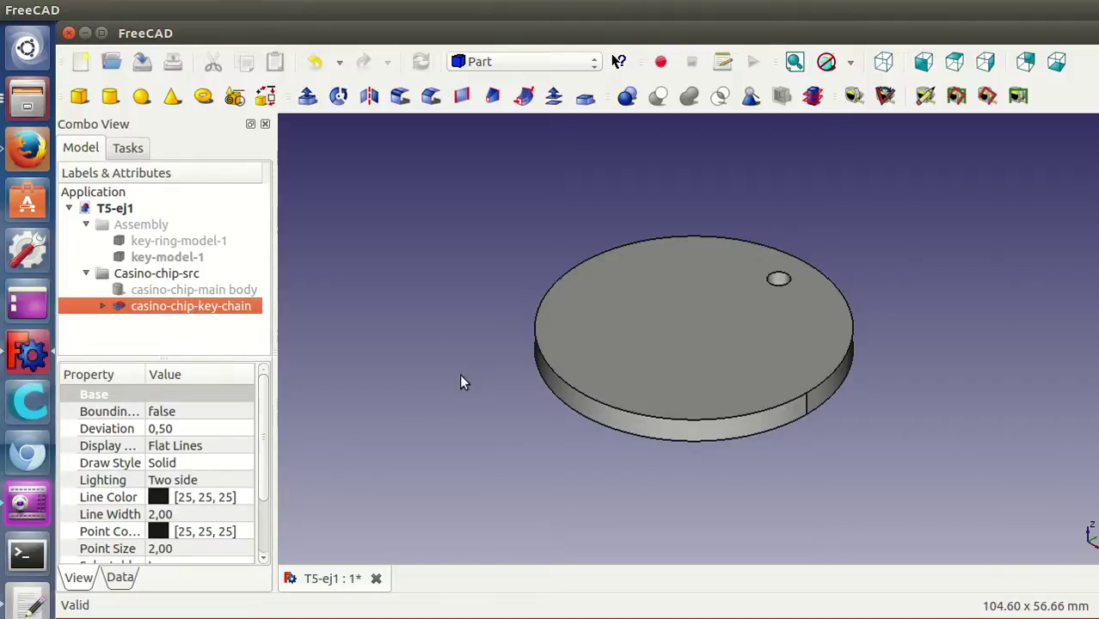
{"action": "left_click", "coordinate": [508, 455]}
{"action": "middle_click_drag", "start_coordinate": [537, 464], "coordinate": [584, 487]}
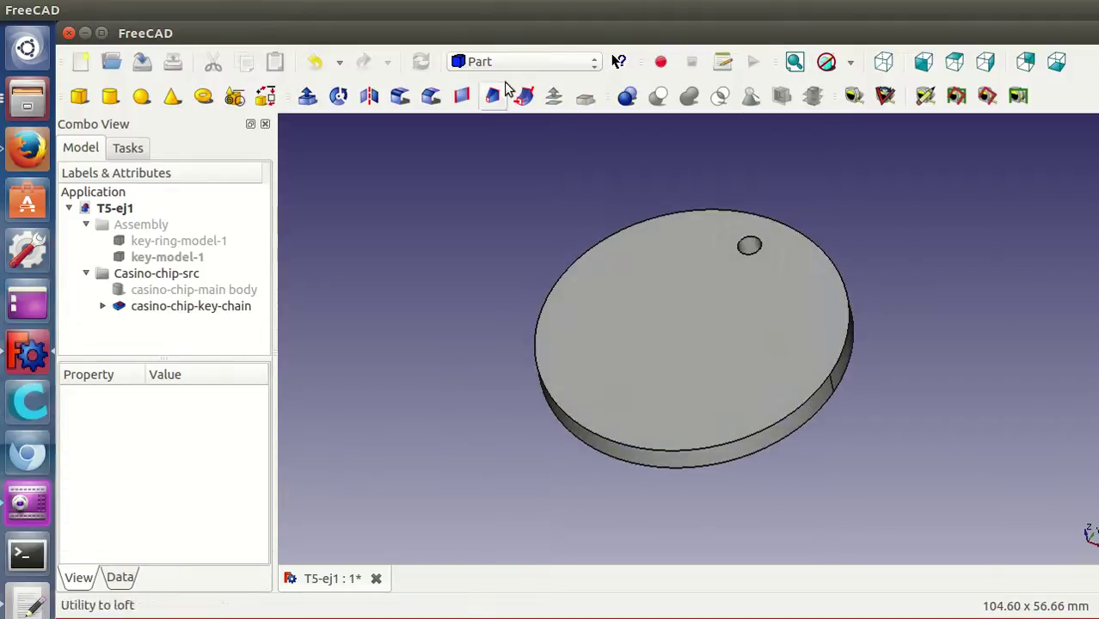
{"action": "left_click", "coordinate": [509, 64]}
- Switch to the Part Design workbench and select the chip's top face
{"action": "left_click", "coordinate": [521, 262]}
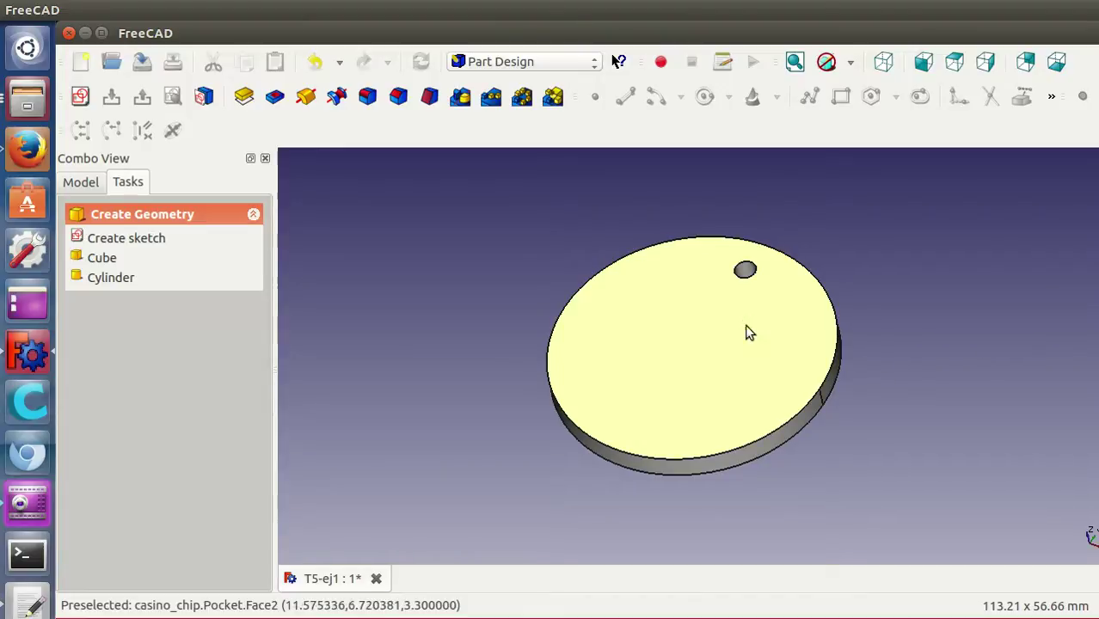
{"action": "left_click", "coordinate": [669, 320]}
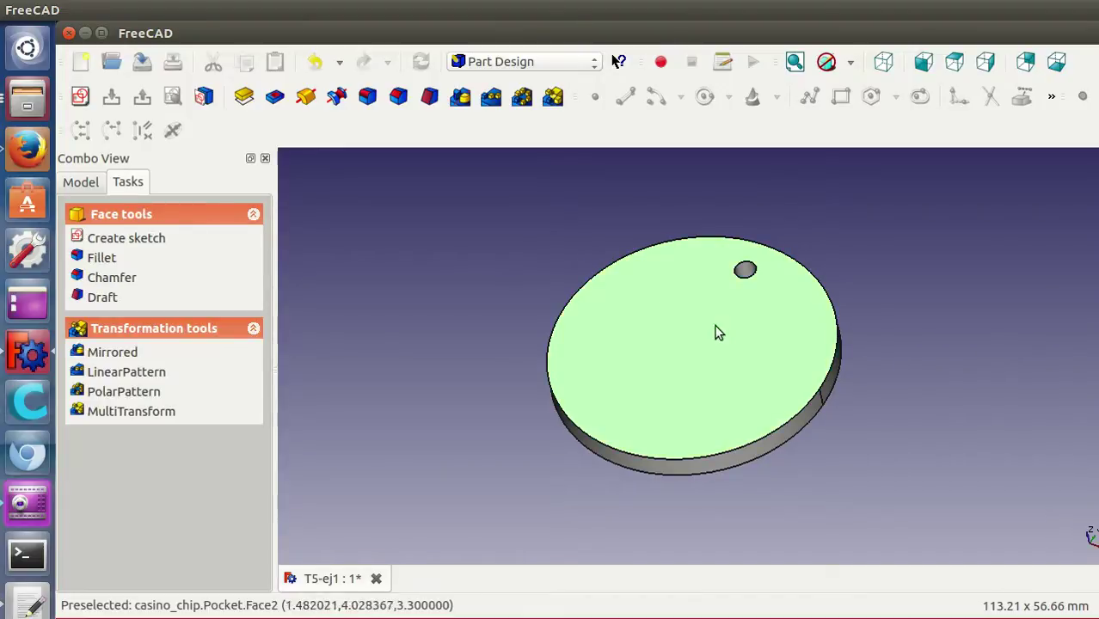
- Create a sketch on the top face and draw a closed three-corner polyline triangle around the origin
{"action": "left_click", "coordinate": [80, 97]}
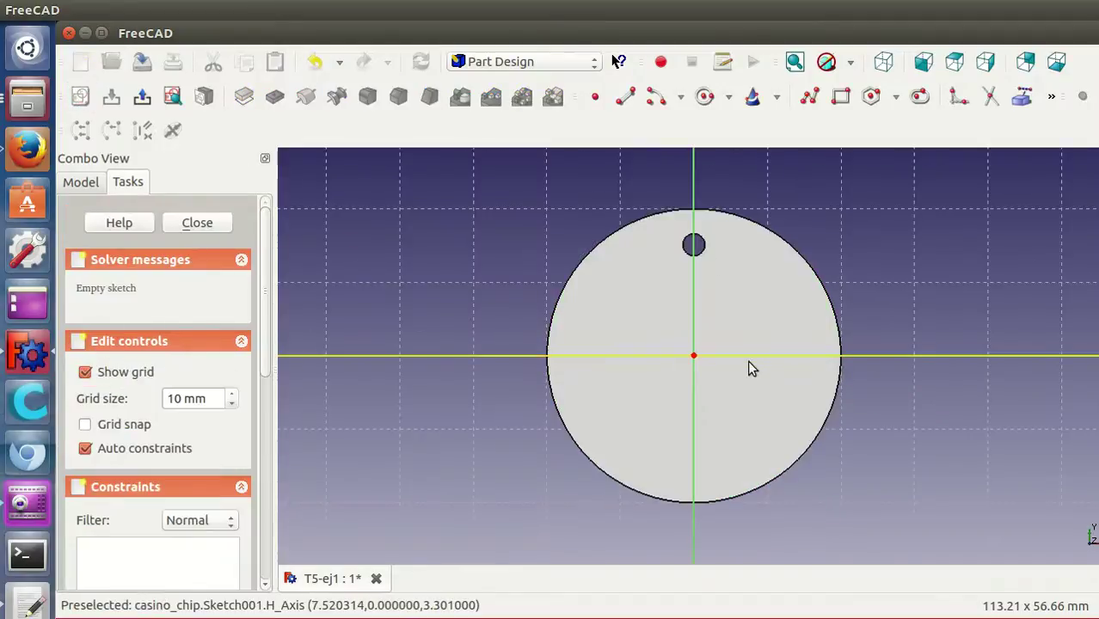
{"action": "scroll", "coordinate": [748, 363], "scroll_direction": "up", "scroll_amount": 1}
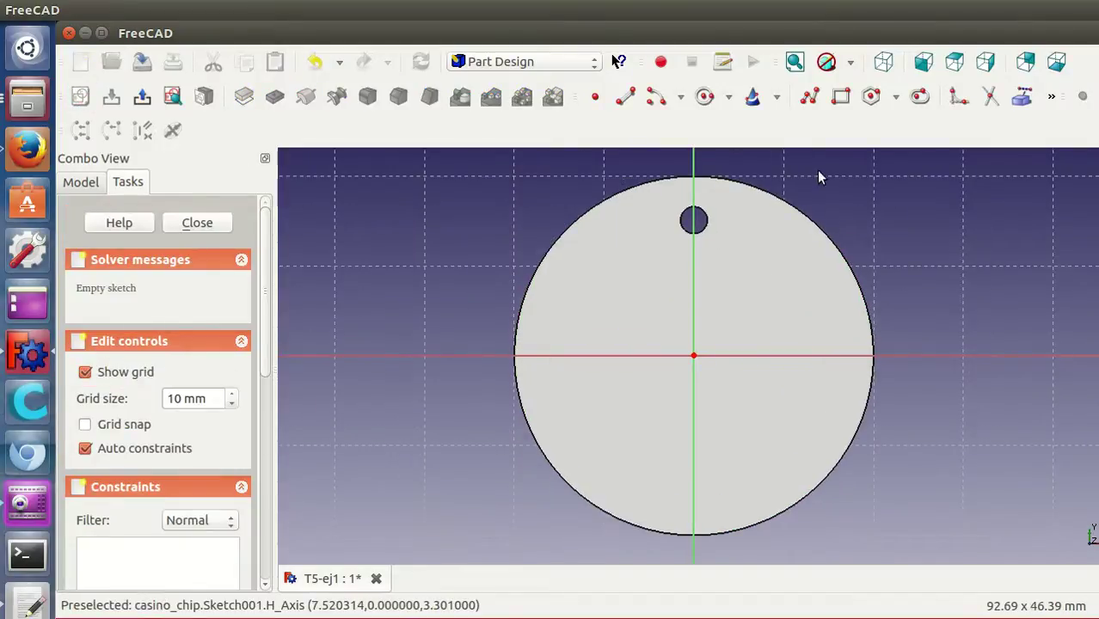
{"action": "left_click", "coordinate": [809, 99]}
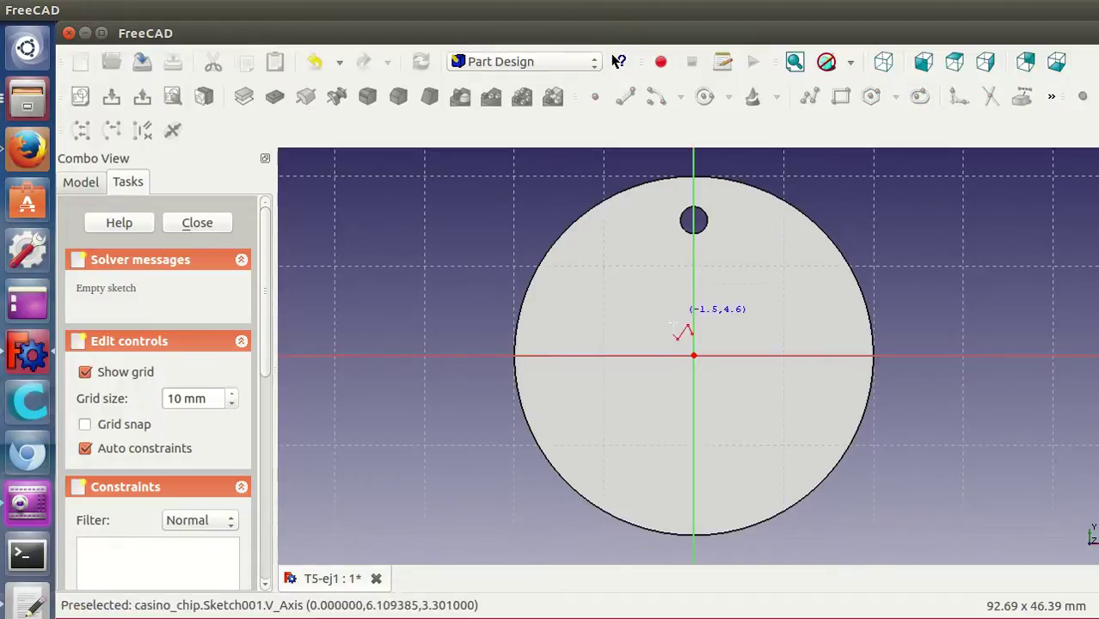
{"action": "left_click", "coordinate": [619, 385]}
{"action": "left_click", "coordinate": [726, 266]}
{"action": "left_click", "coordinate": [768, 398]}
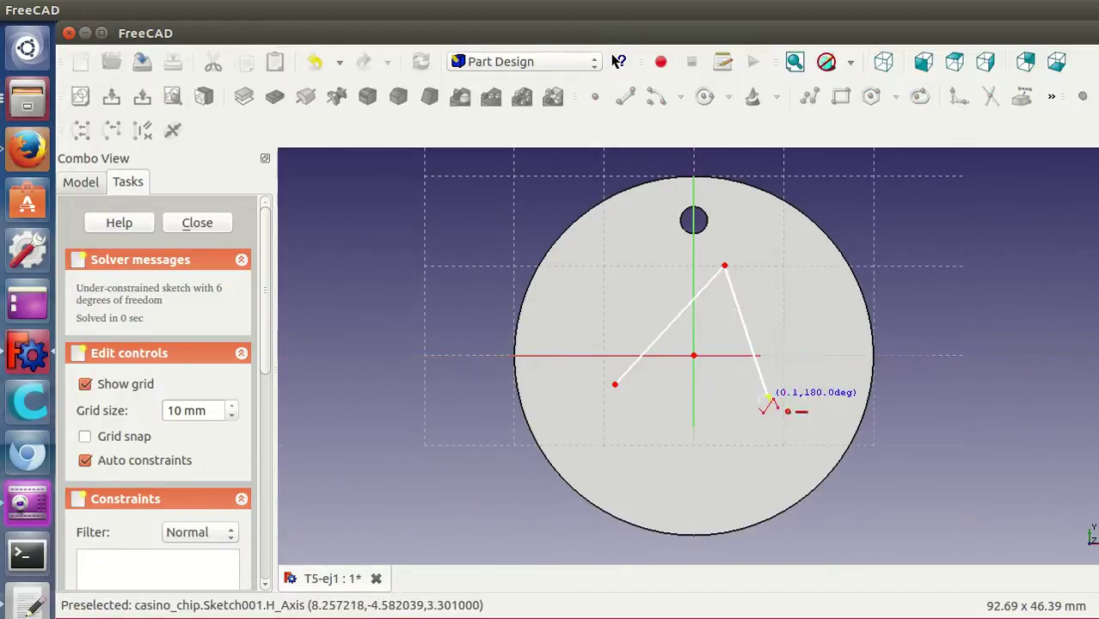
{"action": "left_click", "coordinate": [615, 385]}
{"action": "left_click", "coordinate": [727, 400]}
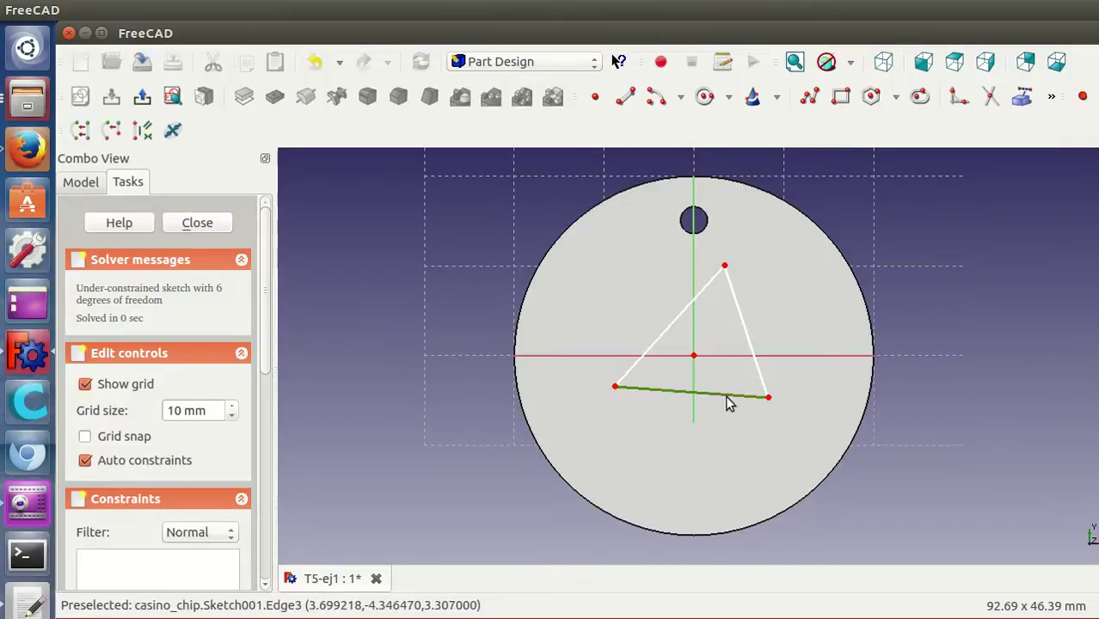
- Constrain the triangle's base horizontal and its apex onto the vertical axis
{"action": "left_click_drag", "start_coordinate": [1074, 103], "coordinate": [1091, 177]}
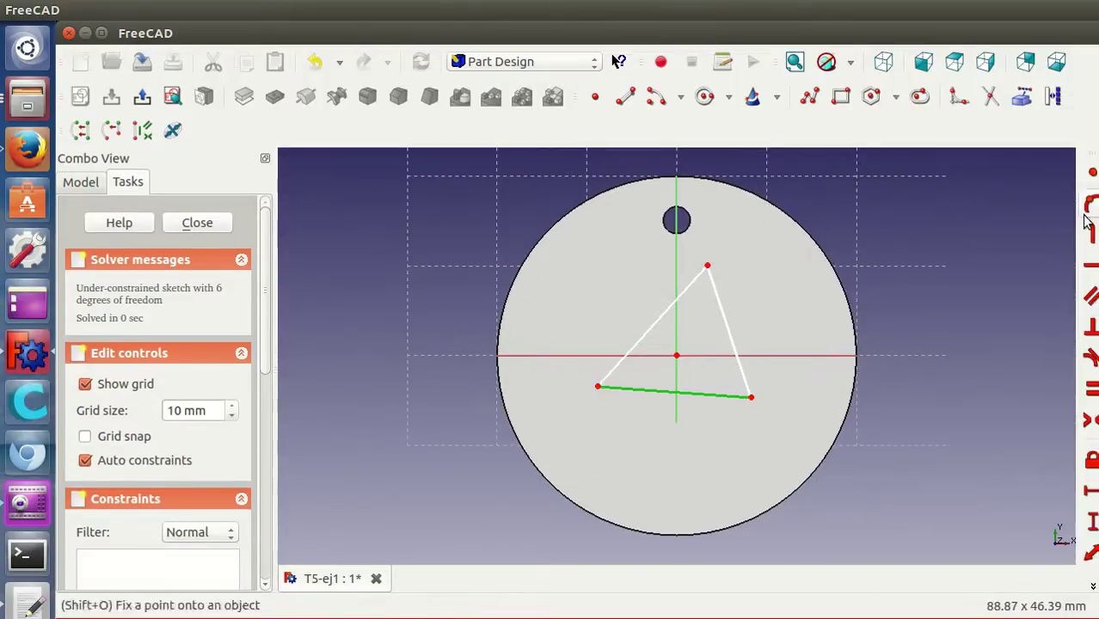
{"action": "left_click", "coordinate": [1091, 267]}
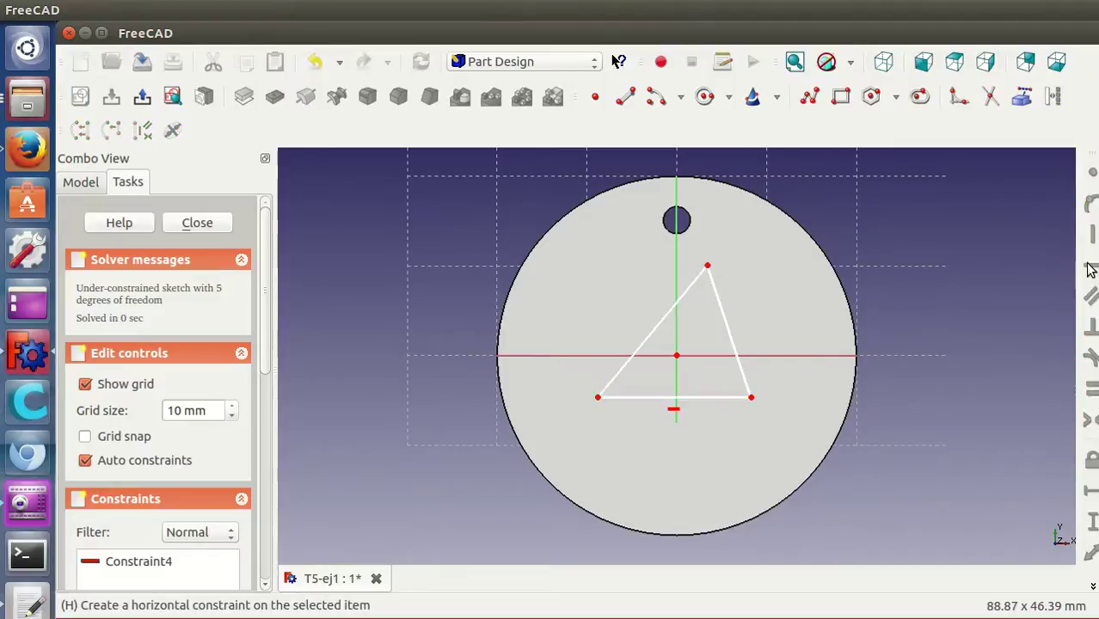
{"action": "left_click", "coordinate": [707, 266]}
{"action": "left_click", "coordinate": [677, 256]}
{"action": "left_click", "coordinate": [1091, 205]}
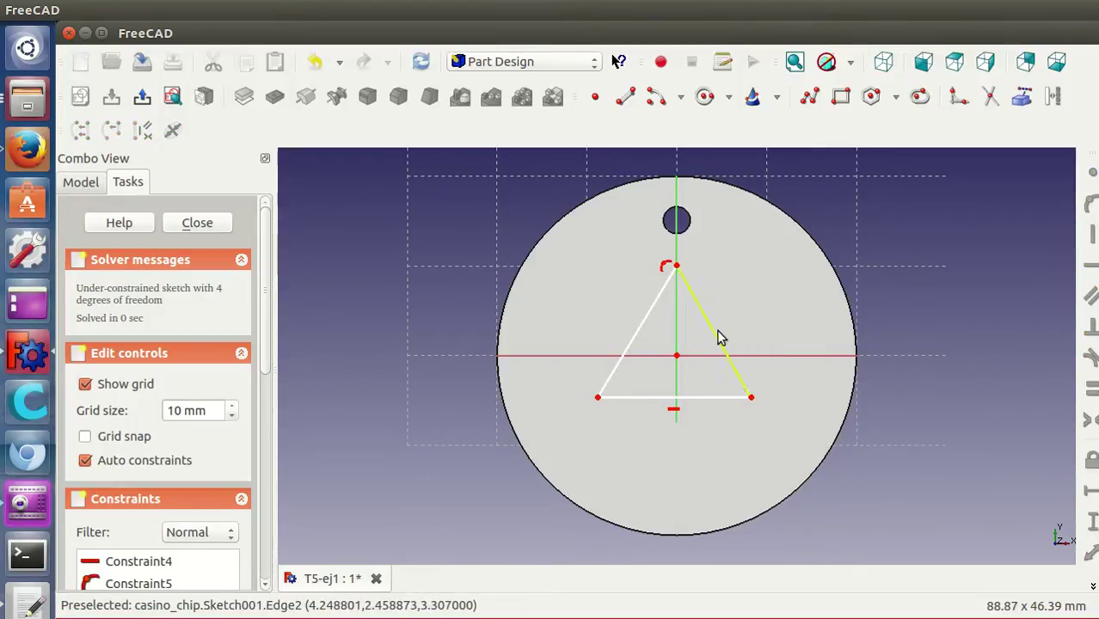
{"action": "left_click", "coordinate": [705, 99]}
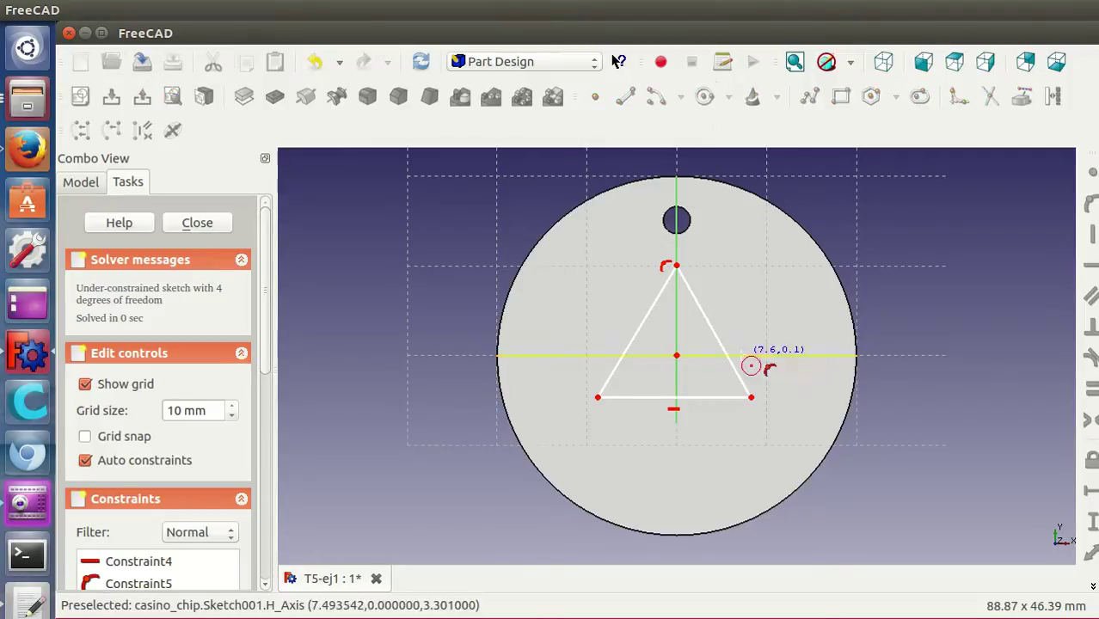
- Draw a construction circle around the triangle with its centre coincident to the origin
{"action": "left_click", "coordinate": [755, 439]}
{"action": "left_click", "coordinate": [798, 334]}
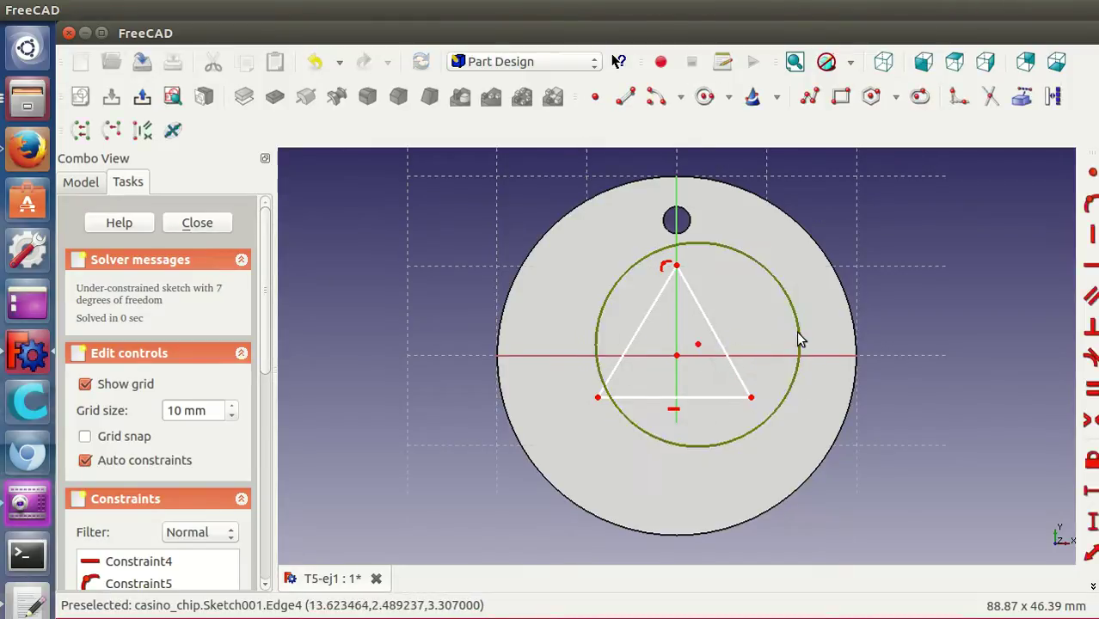
{"action": "left_click", "coordinate": [1055, 98]}
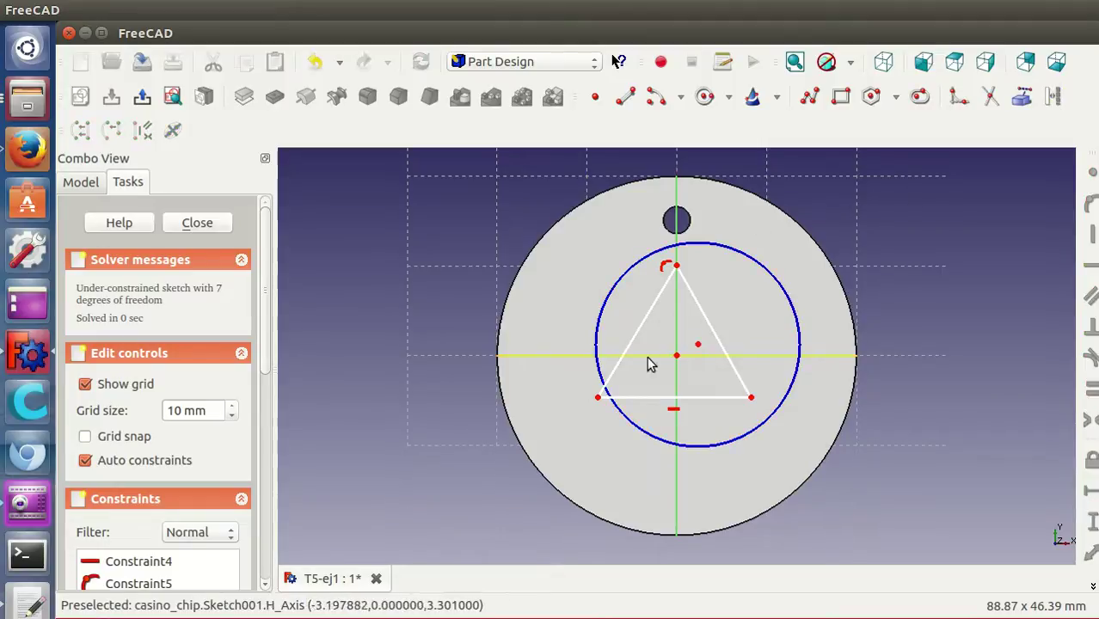
{"action": "left_click", "coordinate": [698, 345]}
{"action": "left_click", "coordinate": [675, 357]}
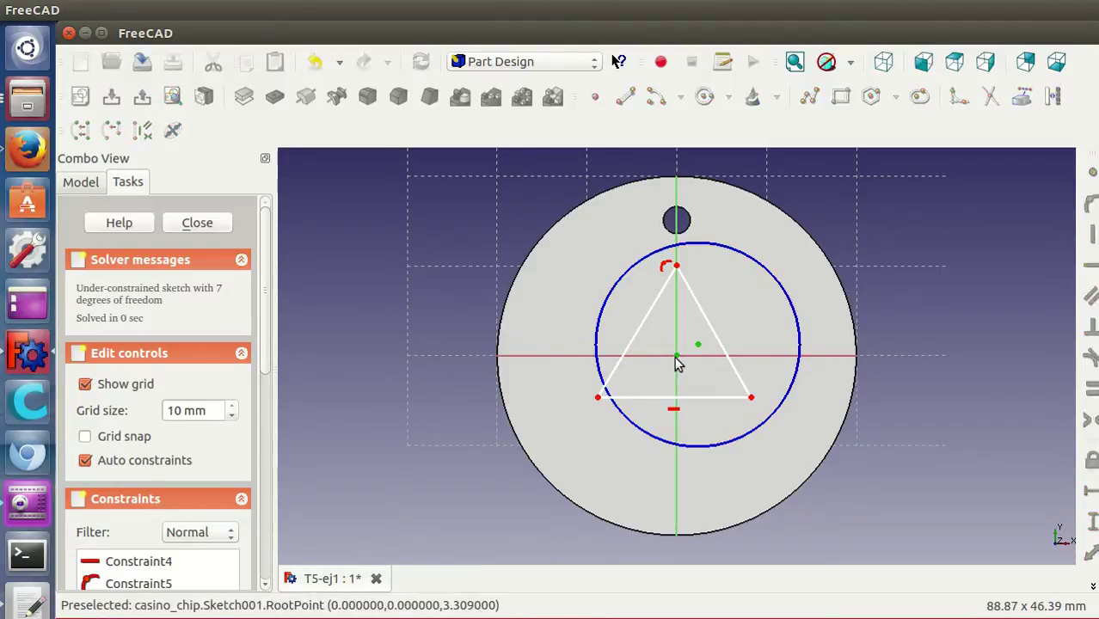
{"action": "left_click", "coordinate": [1093, 176]}
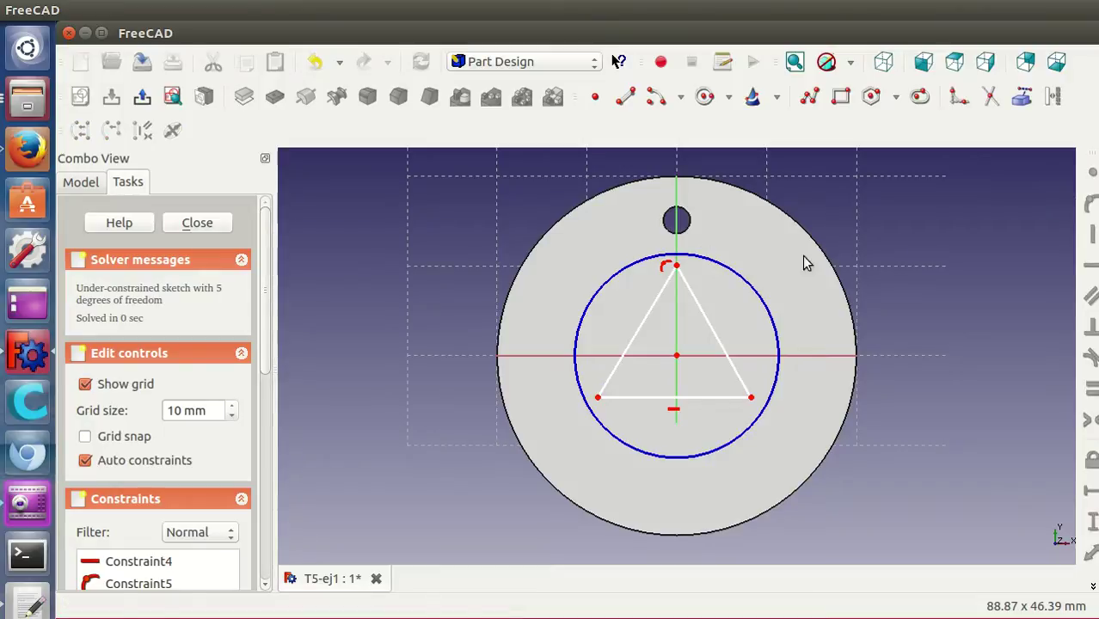
- Put all three triangle corners on the construction circle, then drag the circle larger
{"action": "left_click", "coordinate": [600, 401]}
{"action": "left_click", "coordinate": [594, 418]}
{"action": "left_click", "coordinate": [1090, 204]}
{"action": "left_click", "coordinate": [750, 401]}
{"action": "left_click", "coordinate": [764, 400]}
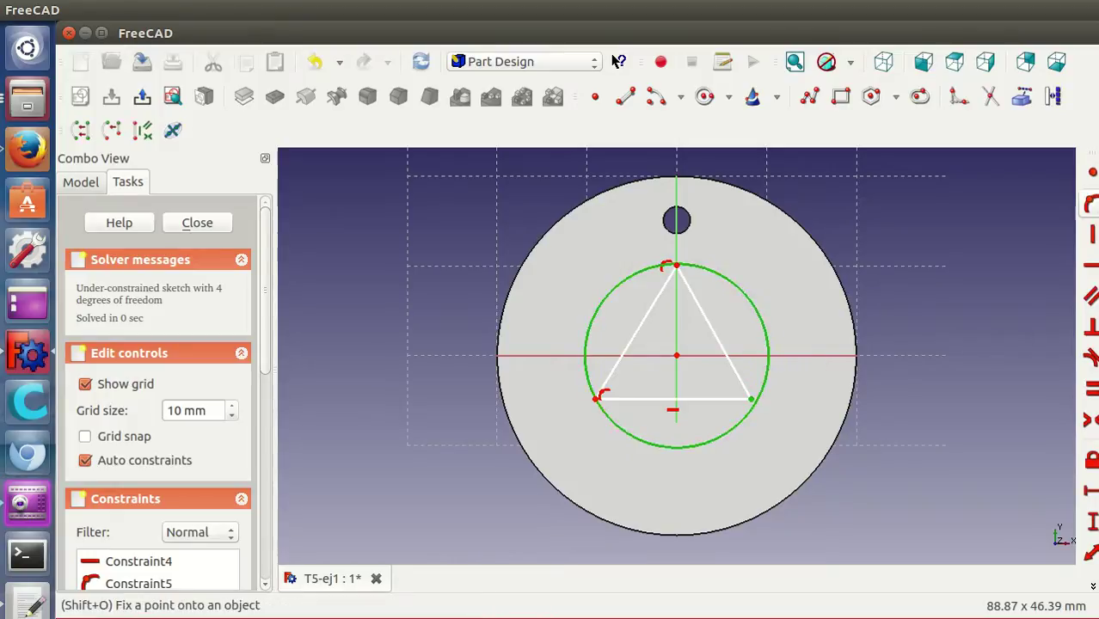
{"action": "left_click", "coordinate": [1091, 204]}
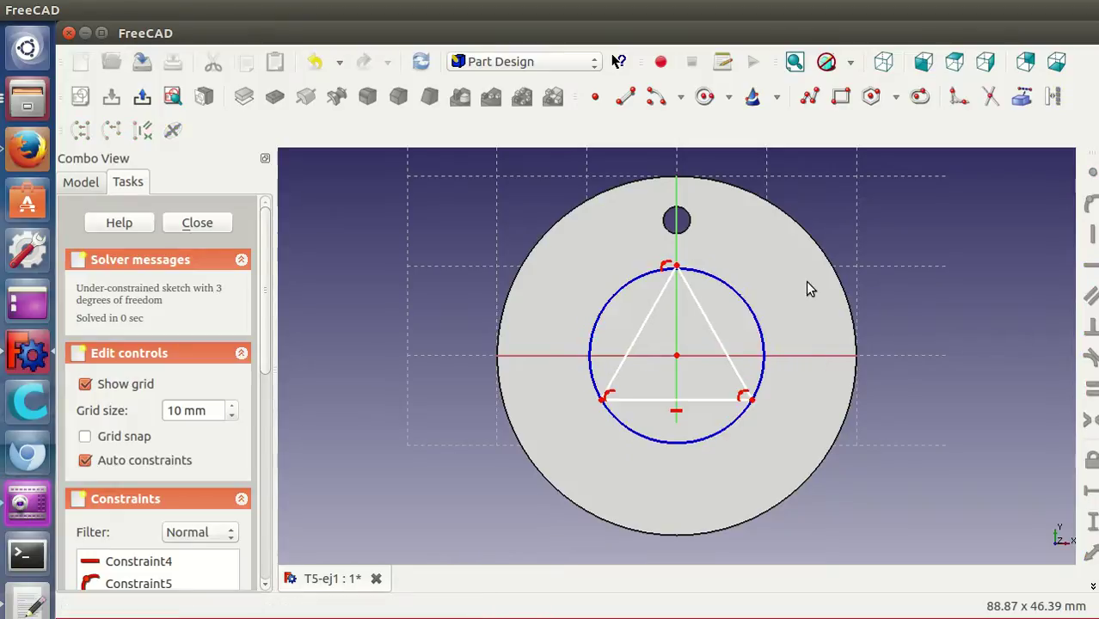
{"action": "left_click", "coordinate": [677, 268]}
{"action": "left_click", "coordinate": [695, 272]}
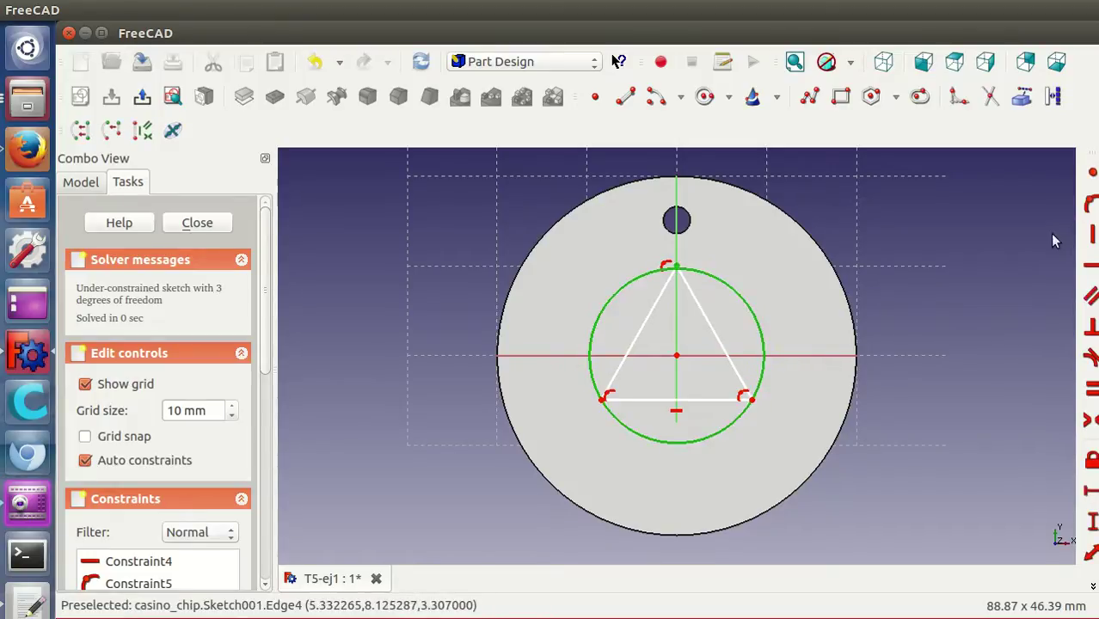
{"action": "left_click", "coordinate": [1091, 203]}
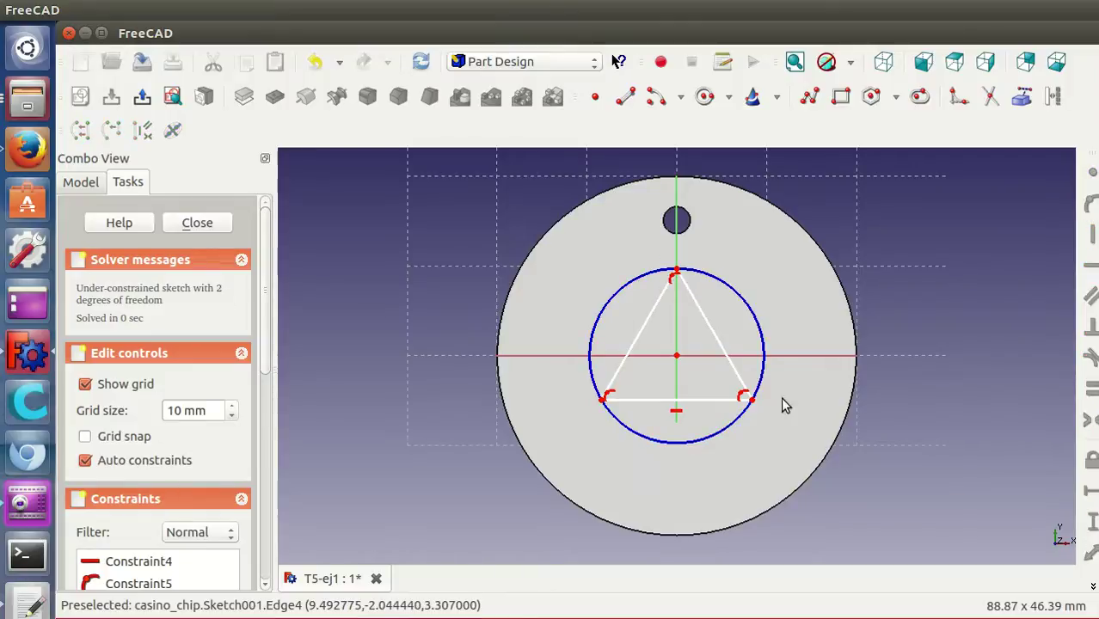
{"action": "mouse_move", "coordinate": [732, 426]}
{"action": "left_mouse_down"}
{"action": "mouse_move", "coordinate": [749, 437]}
{"action": "mouse_move", "coordinate": [780, 388]}
{"action": "left_mouse_up"}
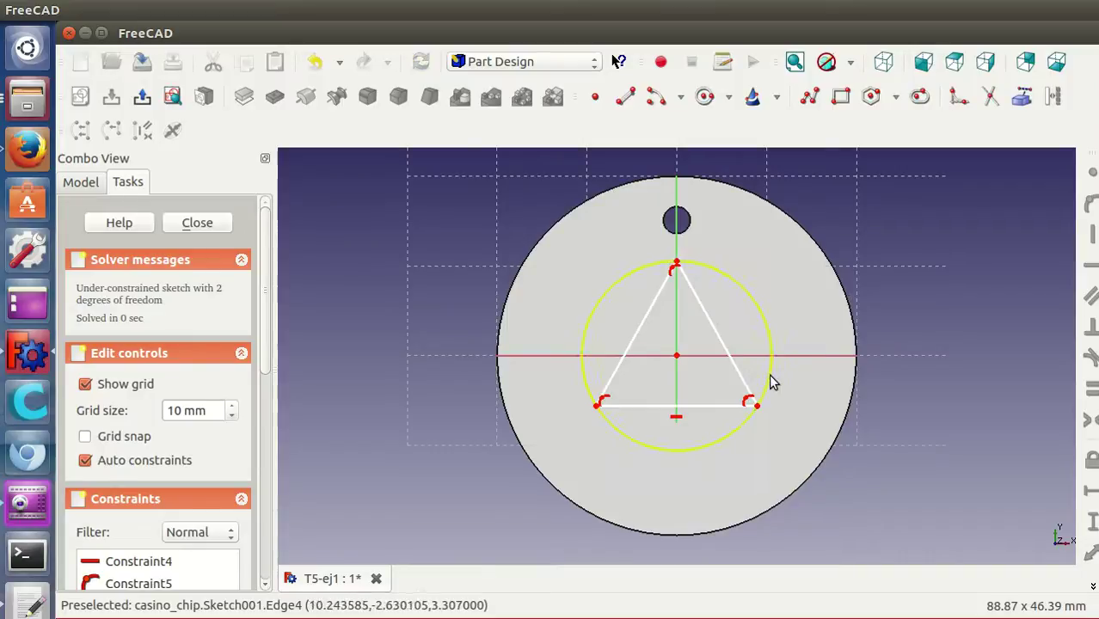
- Constrain the triangle's bottom and left edges to equal length
{"action": "left_click", "coordinate": [702, 414]}
{"action": "left_click", "coordinate": [642, 327]}
{"action": "left_click", "coordinate": [1091, 388]}
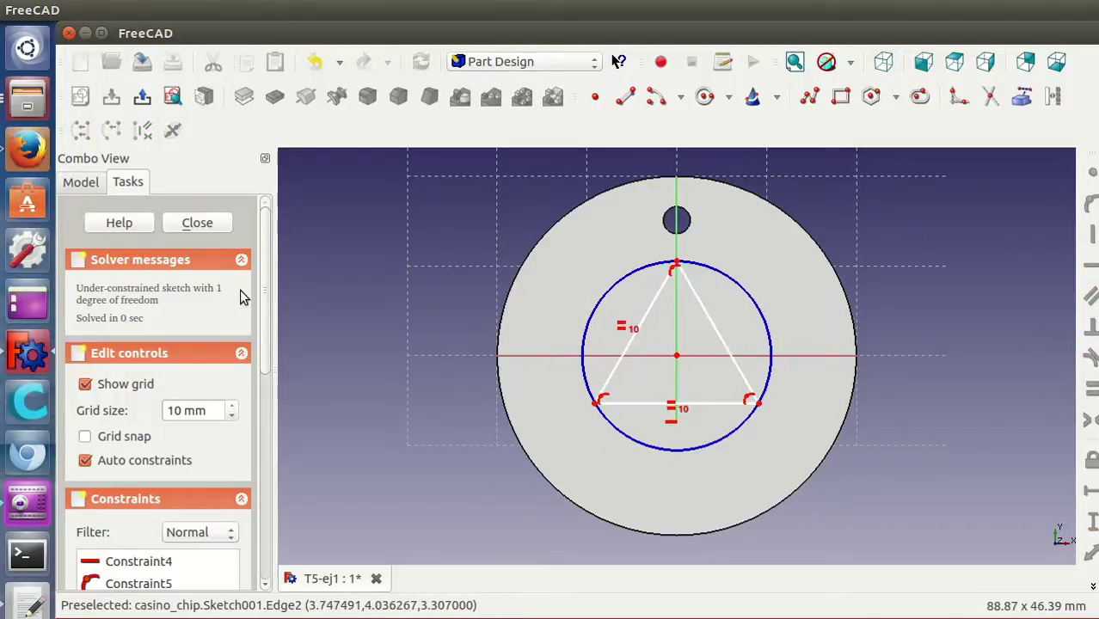
- Fix the surrounding circle's radius at 11 mm
{"action": "left_click", "coordinate": [719, 441]}
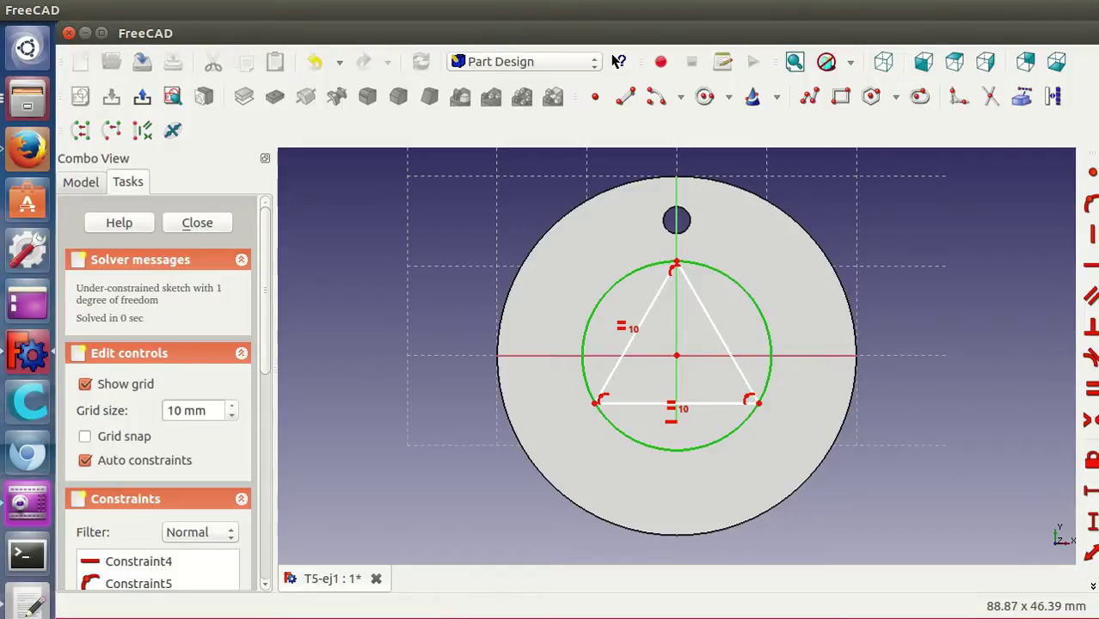
{"action": "left_click", "coordinate": [1092, 586]}
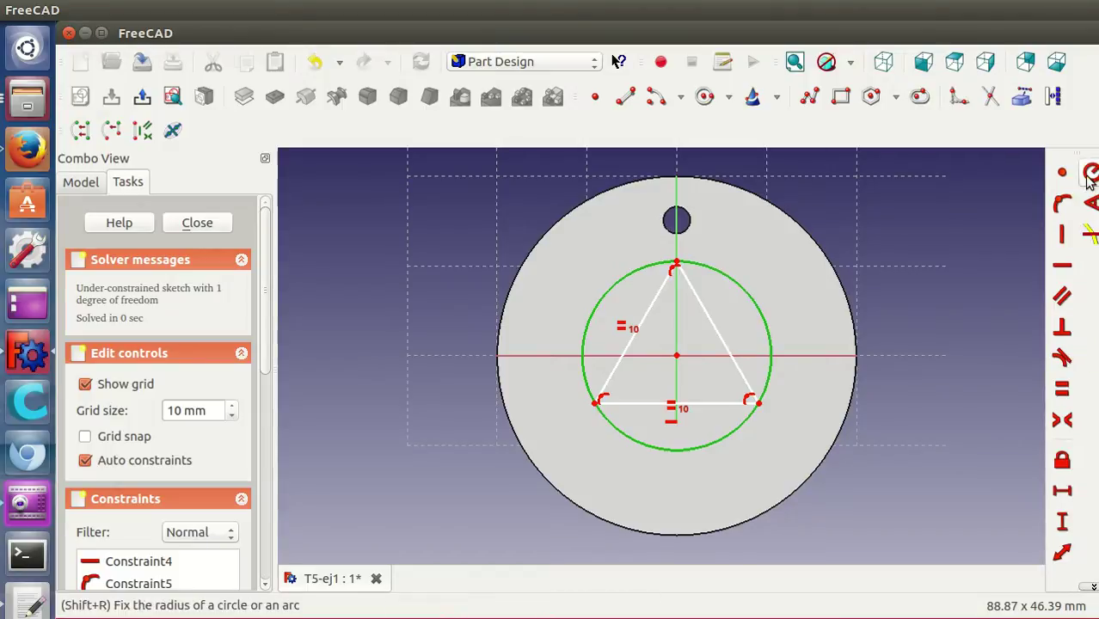
{"action": "left_click", "coordinate": [1088, 175]}
{"action": "type", "text": "11"}
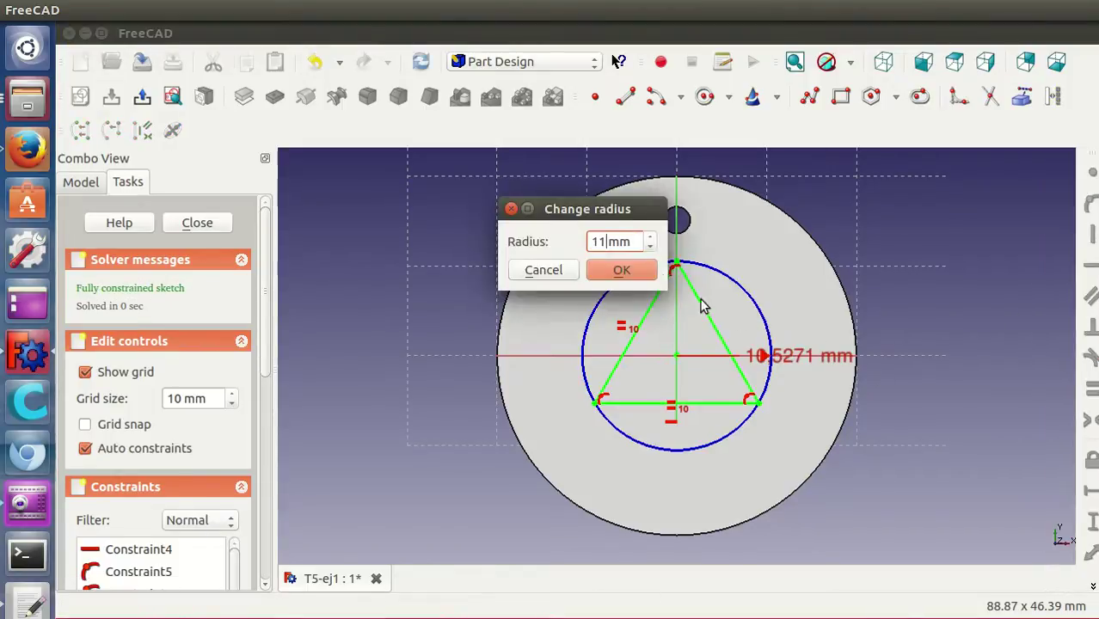
{"action": "left_click", "coordinate": [645, 269]}
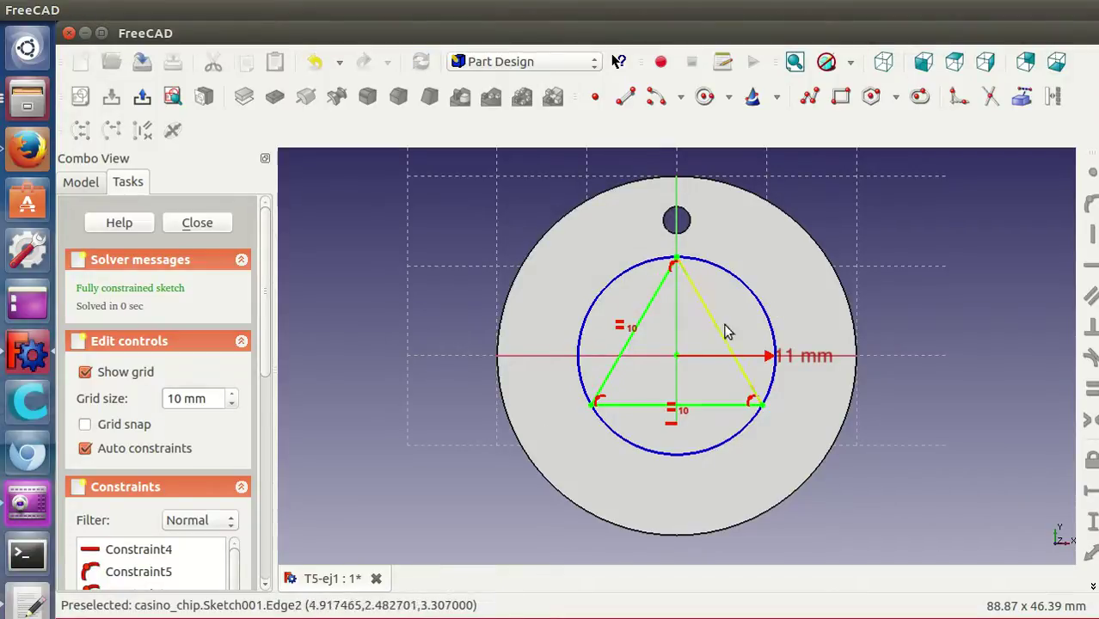
- Pocket the triangle sketch with type Through all, leaving a triangular hole in the chip
{"action": "left_click", "coordinate": [194, 222]}
{"action": "left_click", "coordinate": [115, 297]}
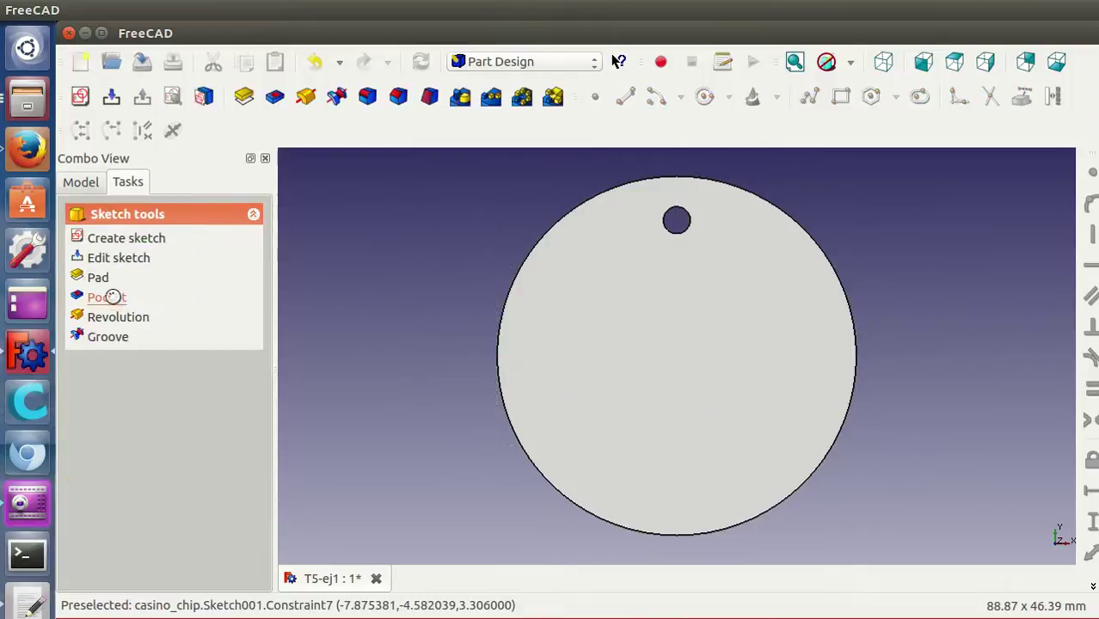
{"action": "left_click", "coordinate": [222, 296]}
{"action": "left_click", "coordinate": [218, 313]}
{"action": "left_click", "coordinate": [208, 223]}
{"action": "scroll", "coordinate": [467, 336], "scroll_direction": "down", "scroll_amount": 5}
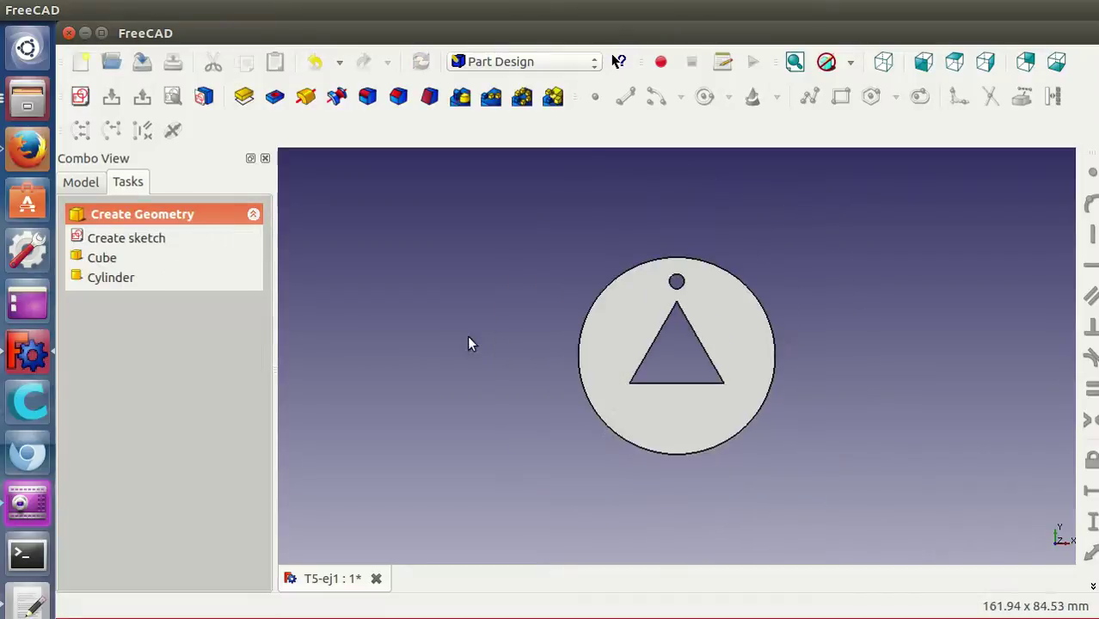
{"action": "mouse_move", "coordinate": [680, 517]}
{"action": "middle_mouse_down"}
{"action": "mouse_move", "coordinate": [657, 433]}
{"action": "mouse_move", "coordinate": [621, 440]}
{"action": "middle_mouse_up"}
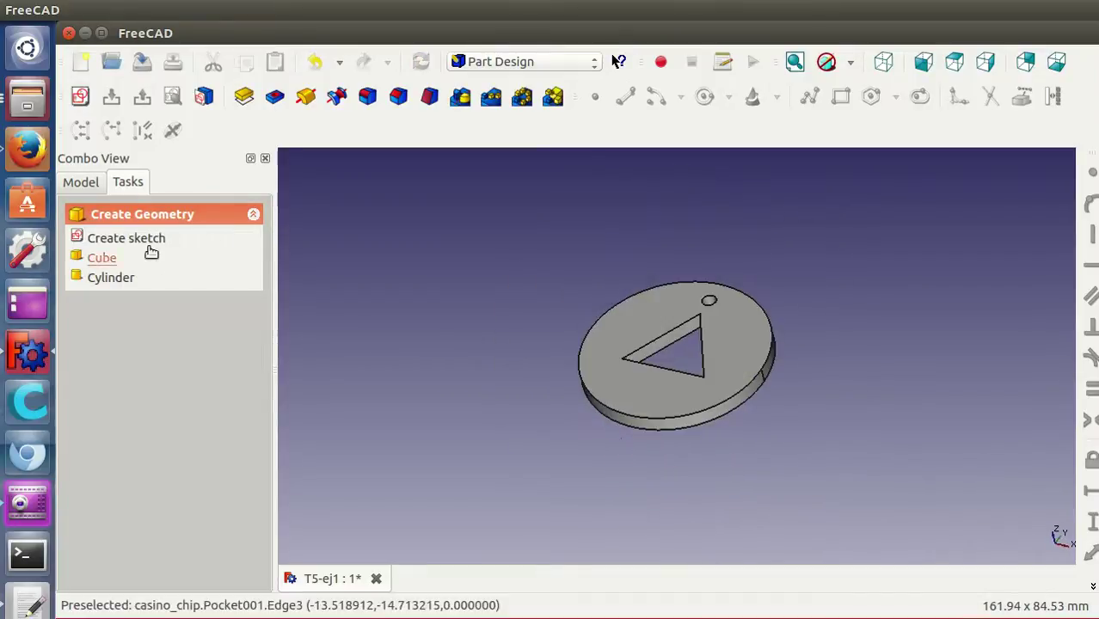
{"action": "left_click", "coordinate": [84, 183]}
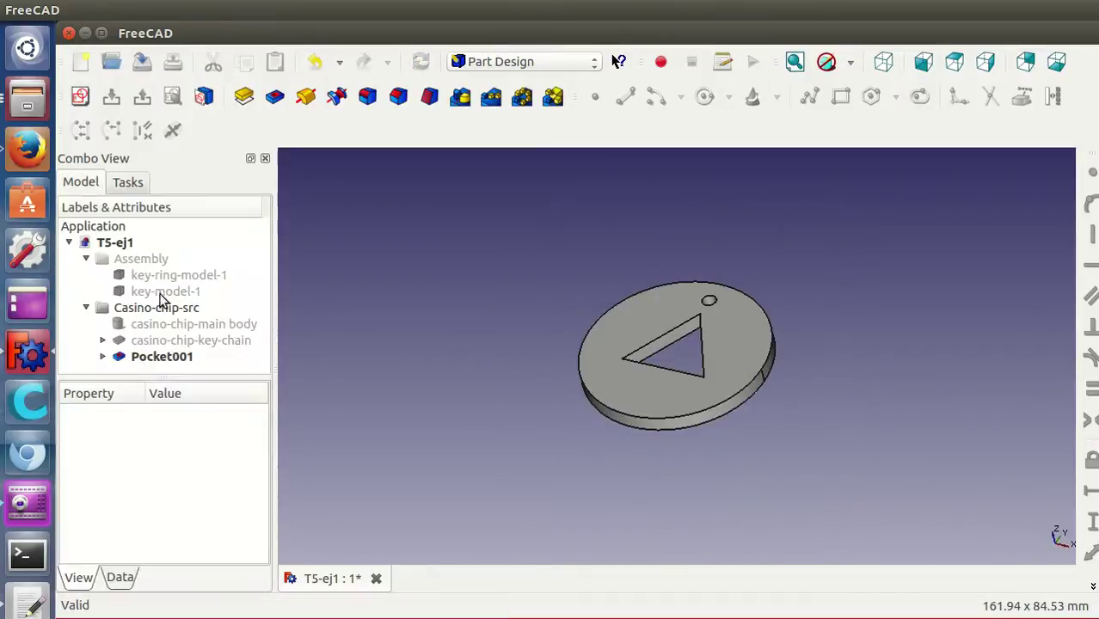
- Unhide the Assembly group so the key and key ring hang from the chip, then fit and orbit the view
{"action": "left_click", "coordinate": [148, 260]}
{"action": "key", "text": "space"}
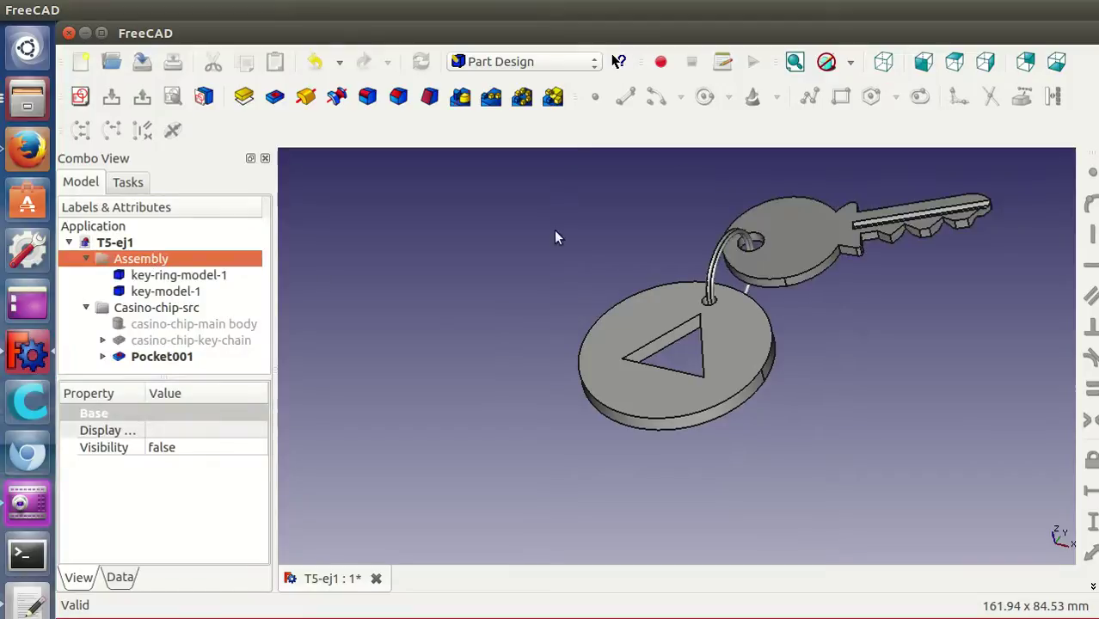
{"action": "left_click", "coordinate": [795, 63]}
{"action": "scroll", "coordinate": [713, 389], "scroll_direction": "up", "scroll_amount": 2}
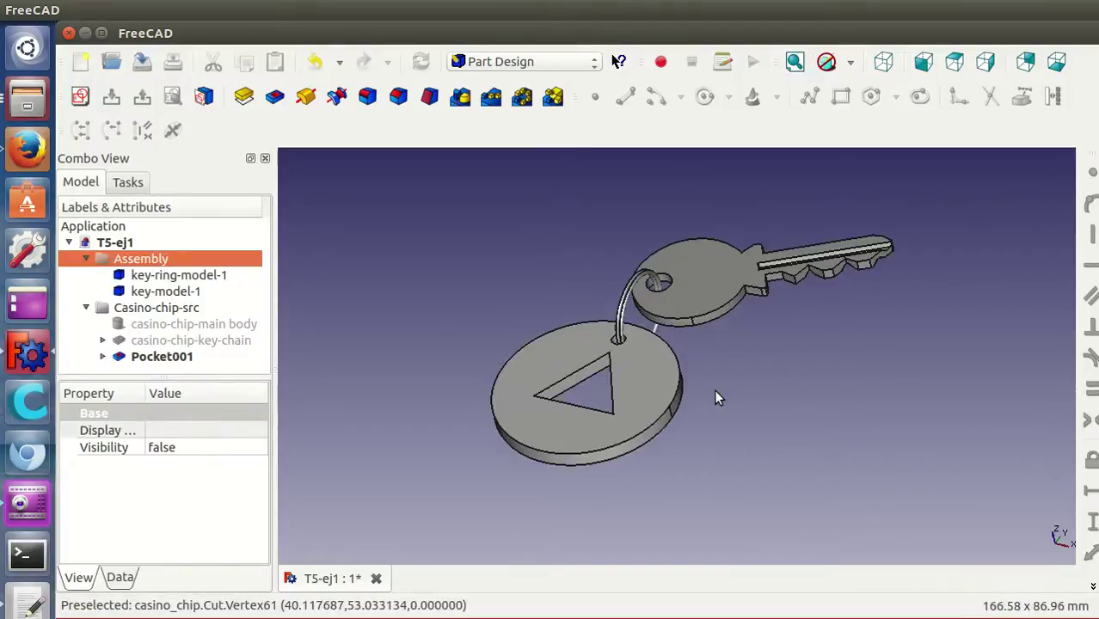
{"action": "middle_click_drag", "start_coordinate": [714, 390], "coordinate": [745, 419]}
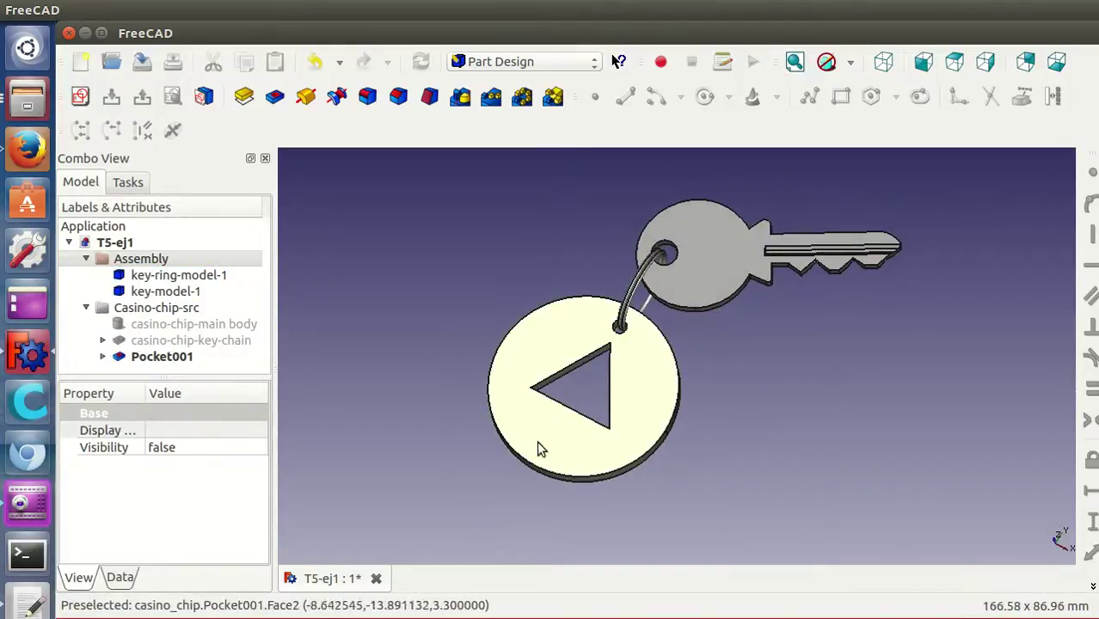
{"action": "mouse_move", "coordinate": [722, 474]}
{"action": "middle_mouse_down"}
{"action": "mouse_move", "coordinate": [665, 414]}
{"action": "mouse_move", "coordinate": [812, 412]}
{"action": "mouse_move", "coordinate": [623, 460]}
{"action": "mouse_move", "coordinate": [654, 468]}
{"action": "middle_mouse_up"}
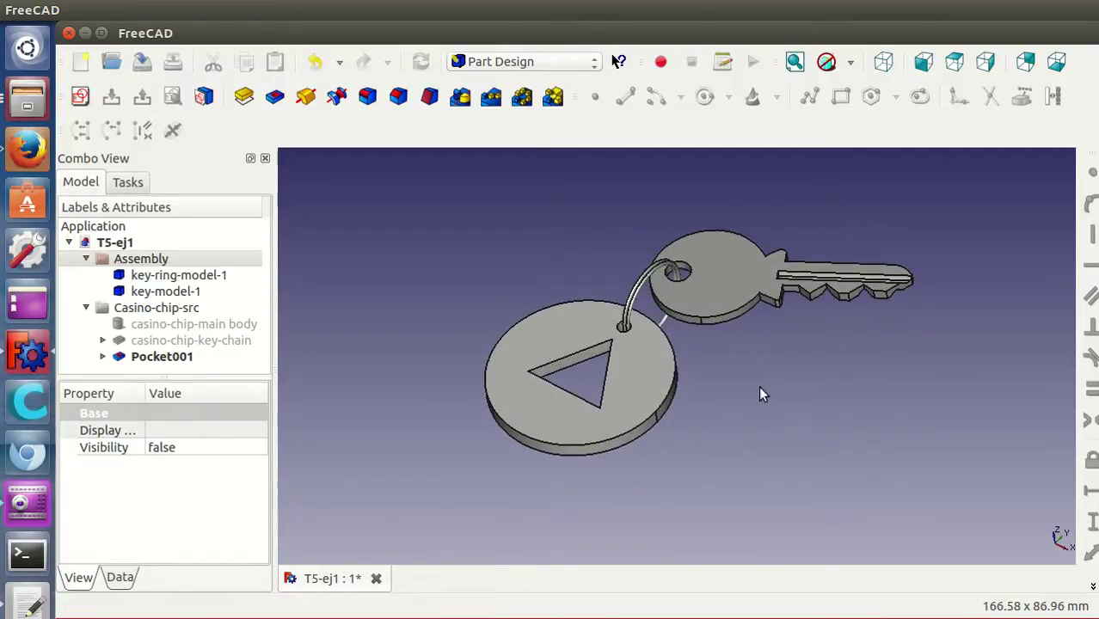
{"action": "middle_click_drag", "start_coordinate": [758, 388], "coordinate": [764, 394]}
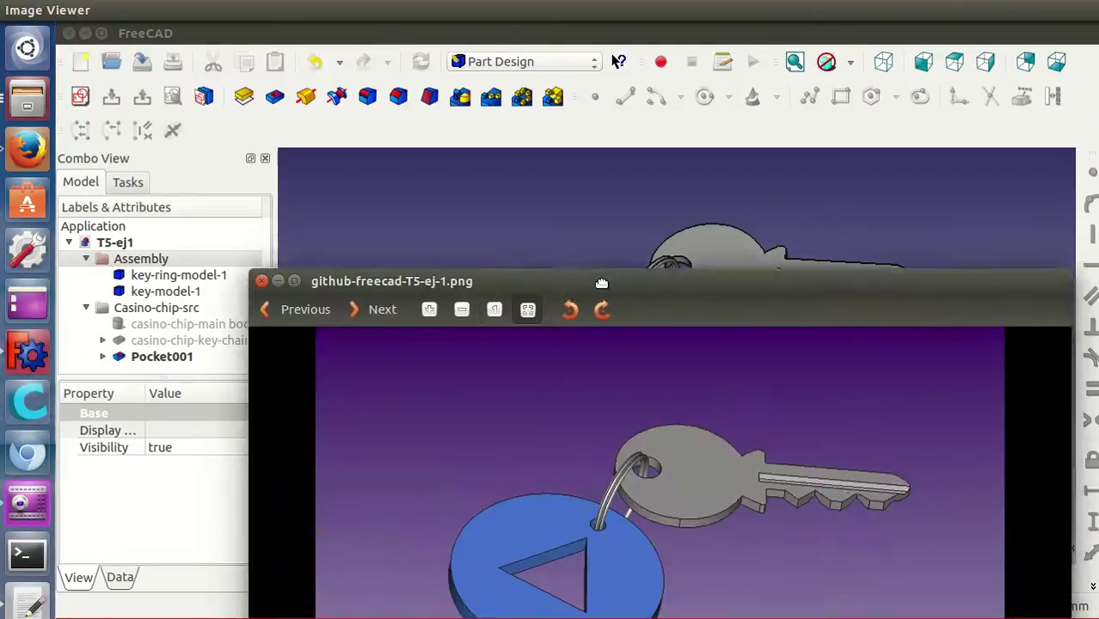
- Show image 2 of 5, the smiley keychain render, and close the freecad-src folder window
{"action": "left_click_drag", "start_coordinate": [602, 282], "coordinate": [541, 44]}
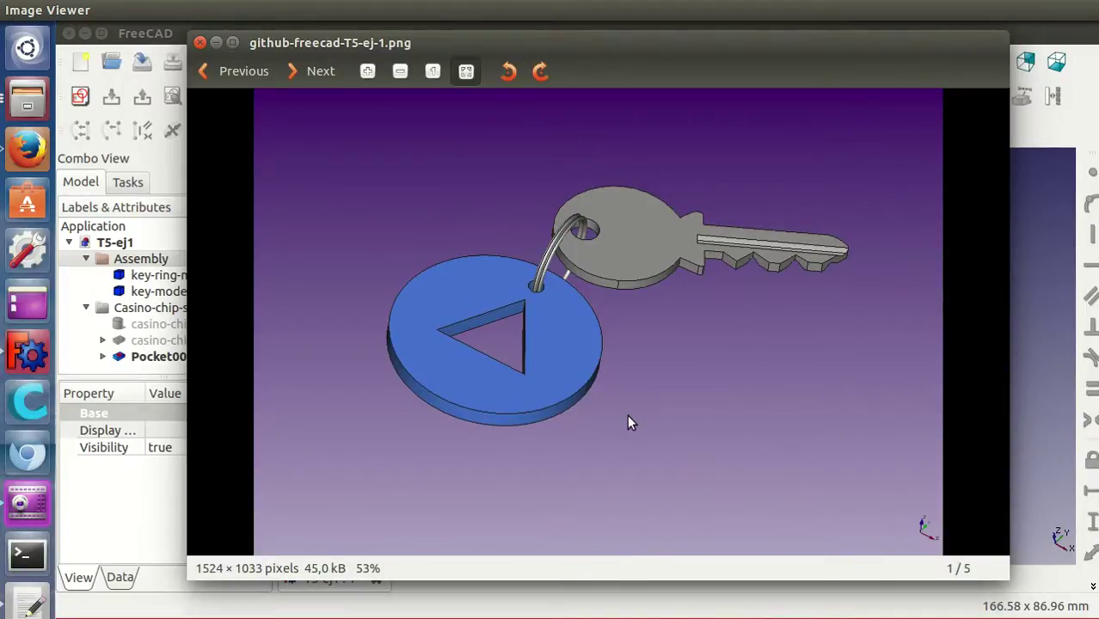
{"action": "left_click", "coordinate": [322, 74]}
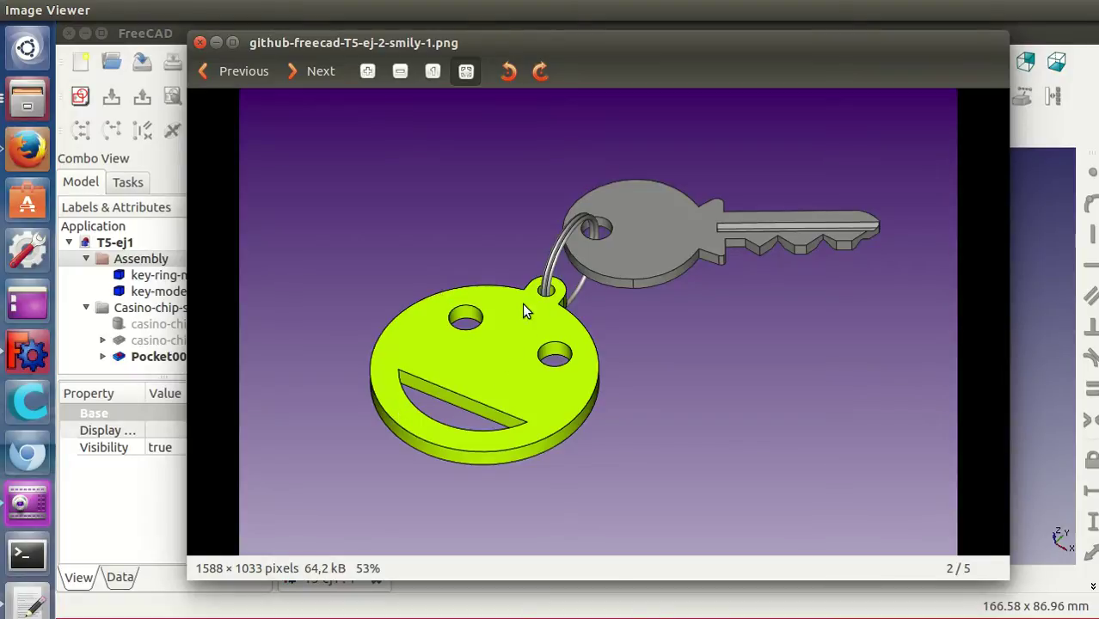
{"action": "left_click", "coordinate": [258, 73]}
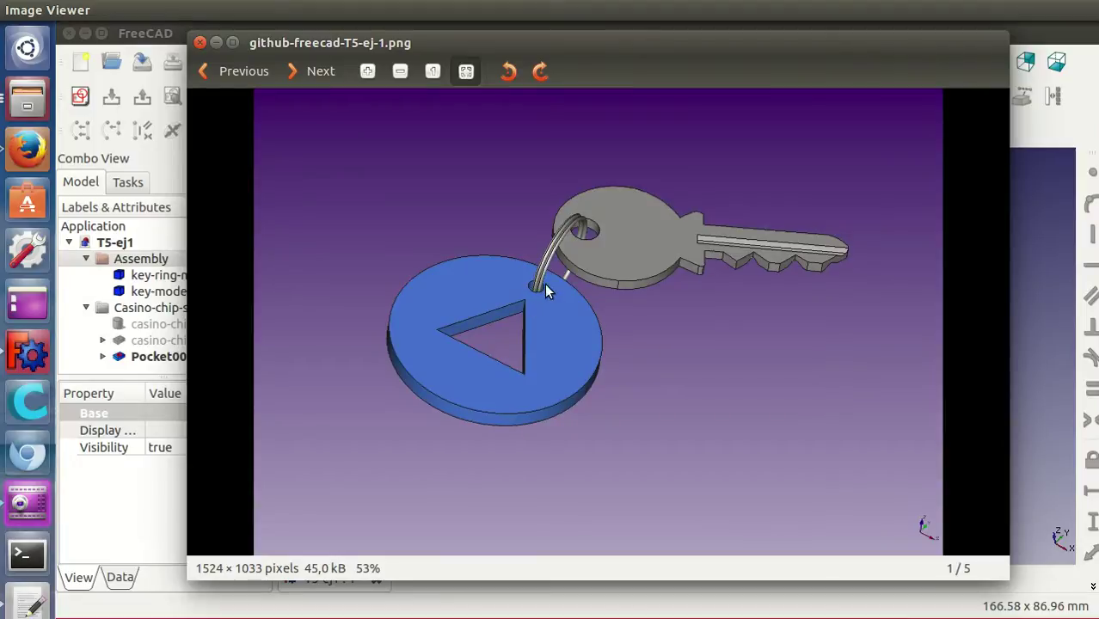
{"action": "left_click", "coordinate": [314, 73]}
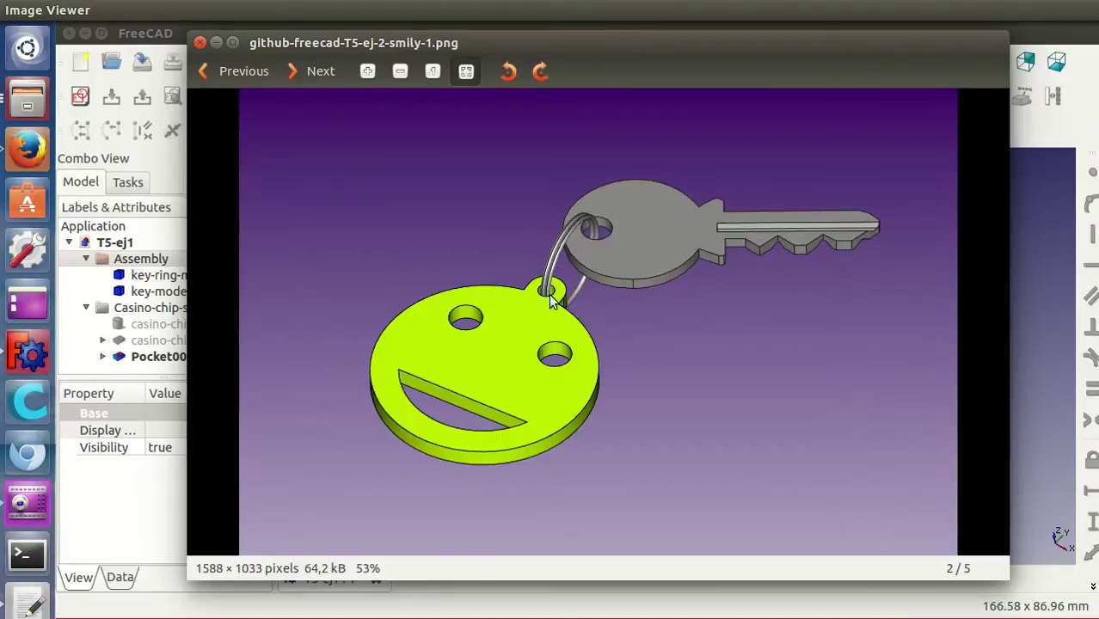
{"action": "left_click_drag", "start_coordinate": [525, 602], "coordinate": [543, 104]}
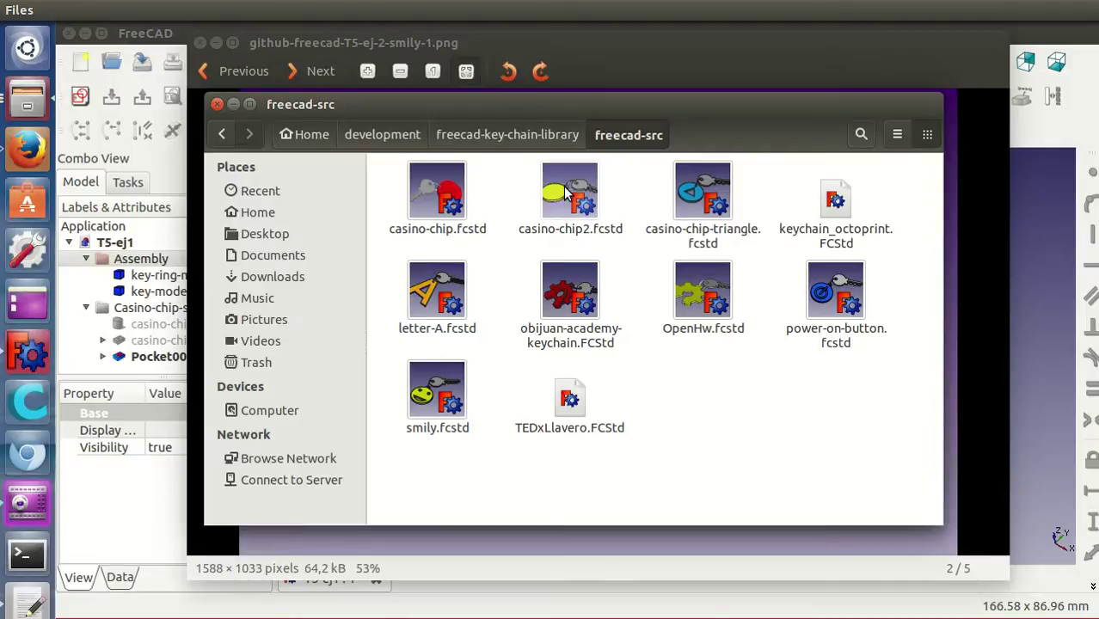
{"action": "middle_click", "coordinate": [570, 103]}
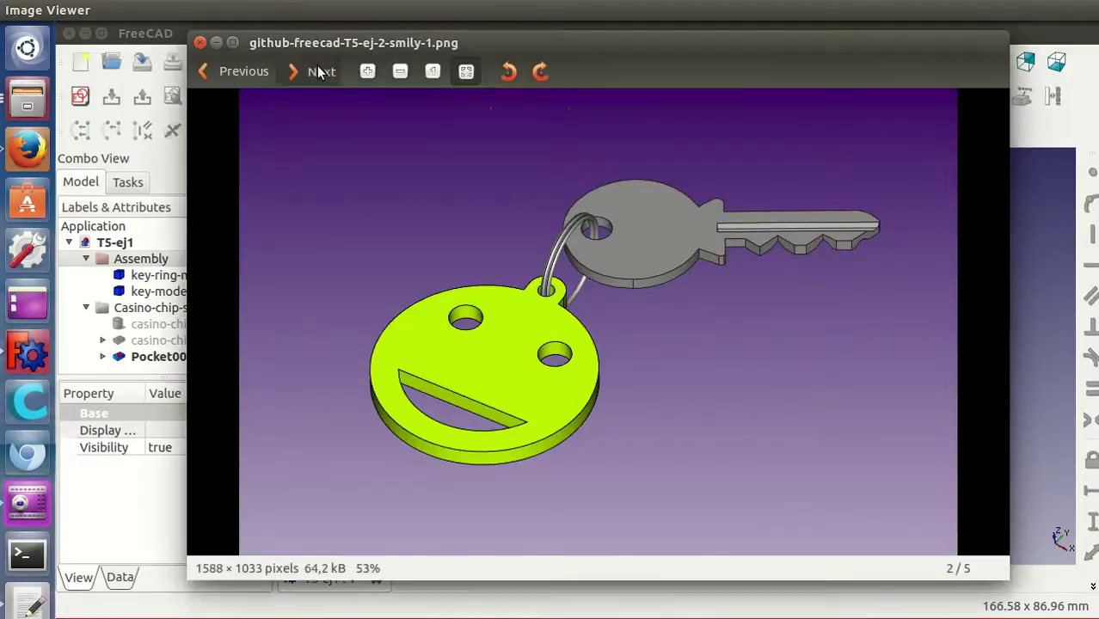
- Step through images 3 and 4 to image 5 of 5, github-freecad-T5-ej-3-power-on-2.png
{"action": "left_click", "coordinate": [317, 69]}
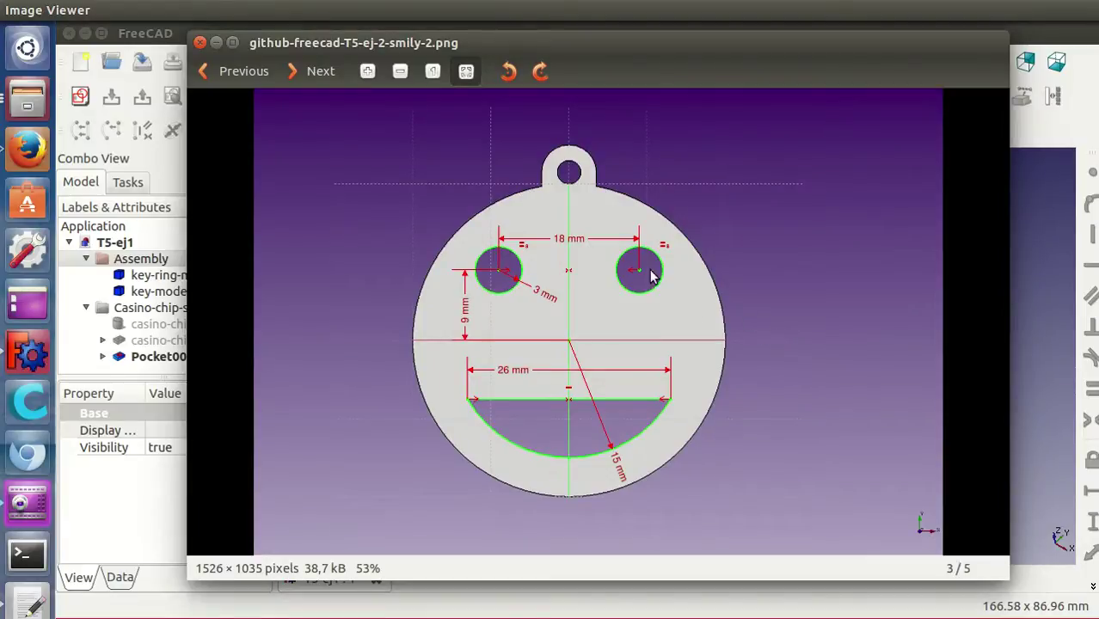
{"action": "left_click", "coordinate": [302, 75]}
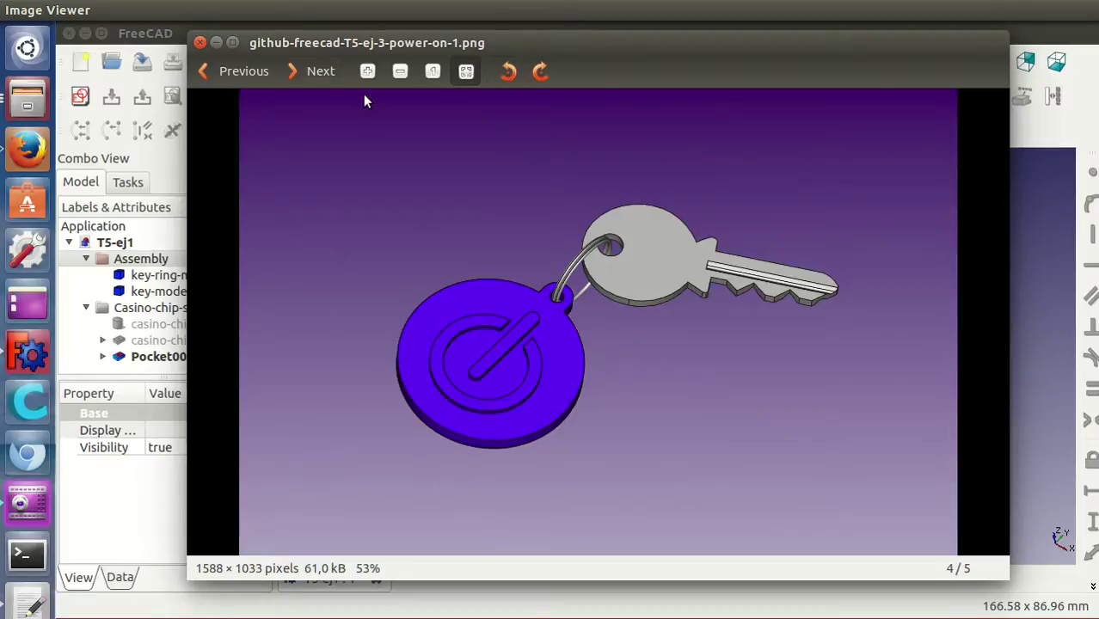
{"action": "left_click", "coordinate": [310, 72]}
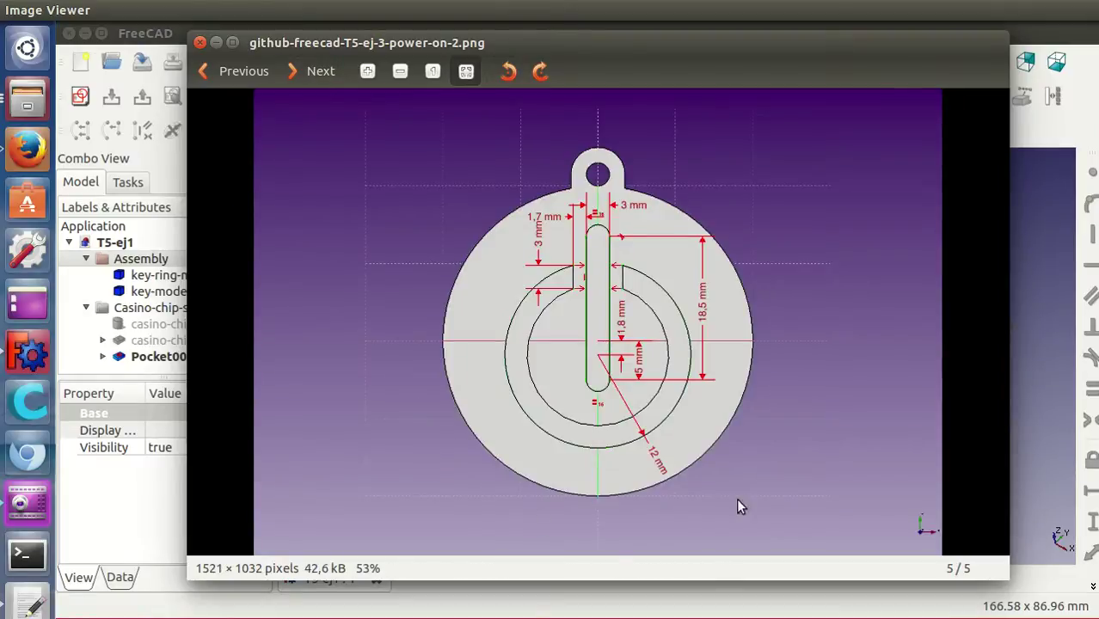